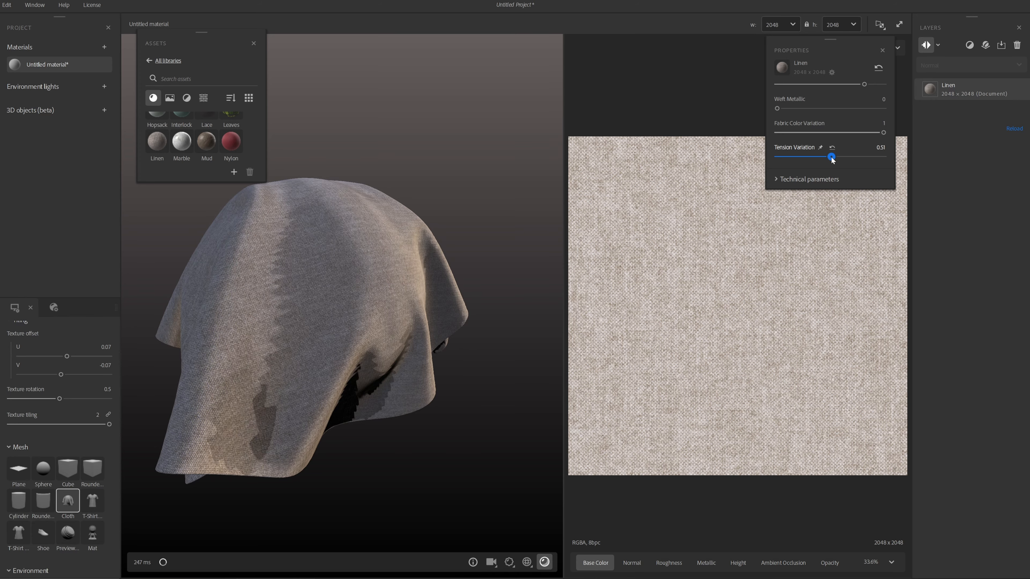
Set the Linen material's Height Position to 0.54 in its technical parameters.
scroll(372, 278, "up", 5)
left_click_drag(434, 270, 477, 295)
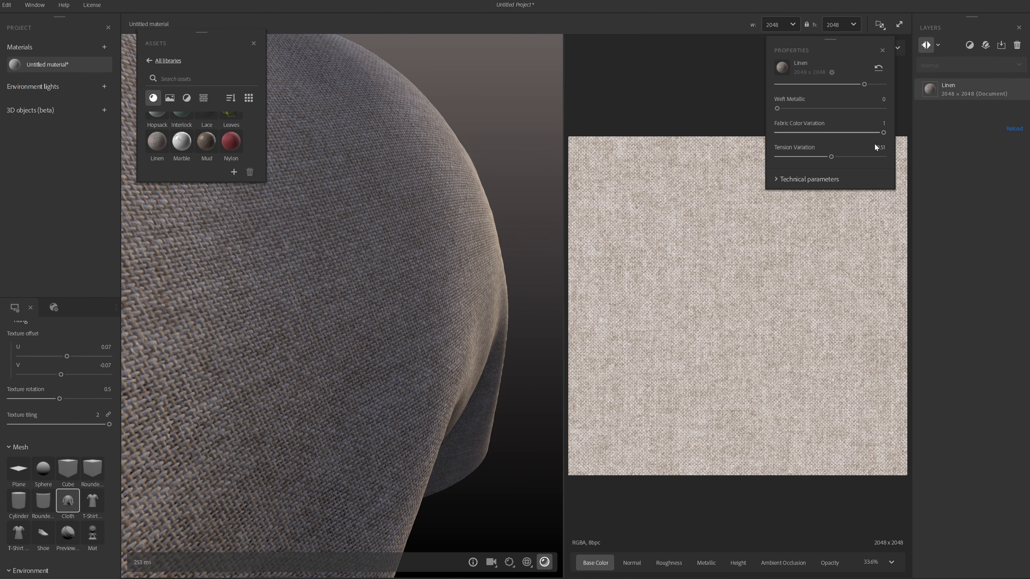
left_click(775, 178)
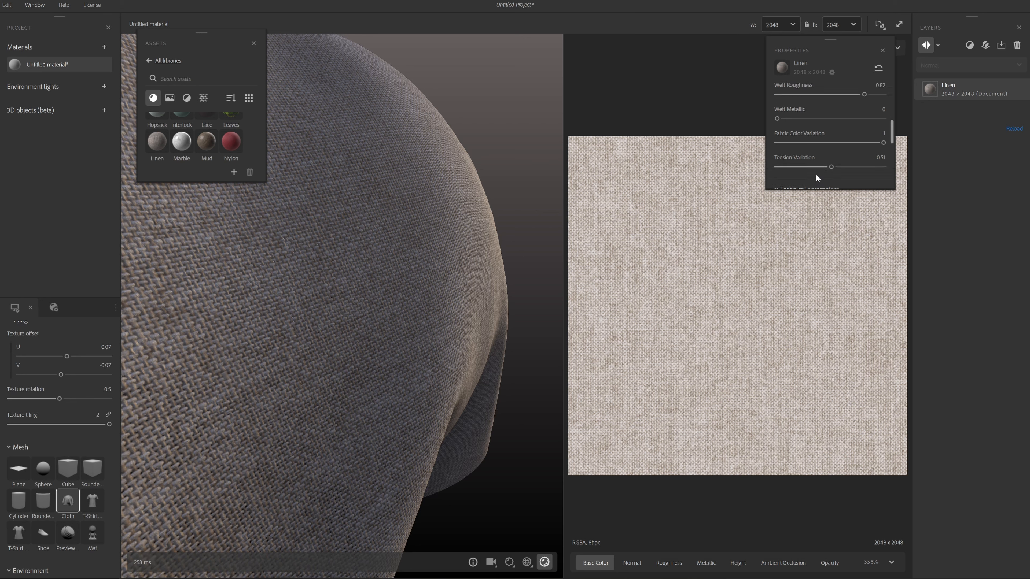
scroll(816, 174, "down", 2)
scroll(816, 173, "down", 5)
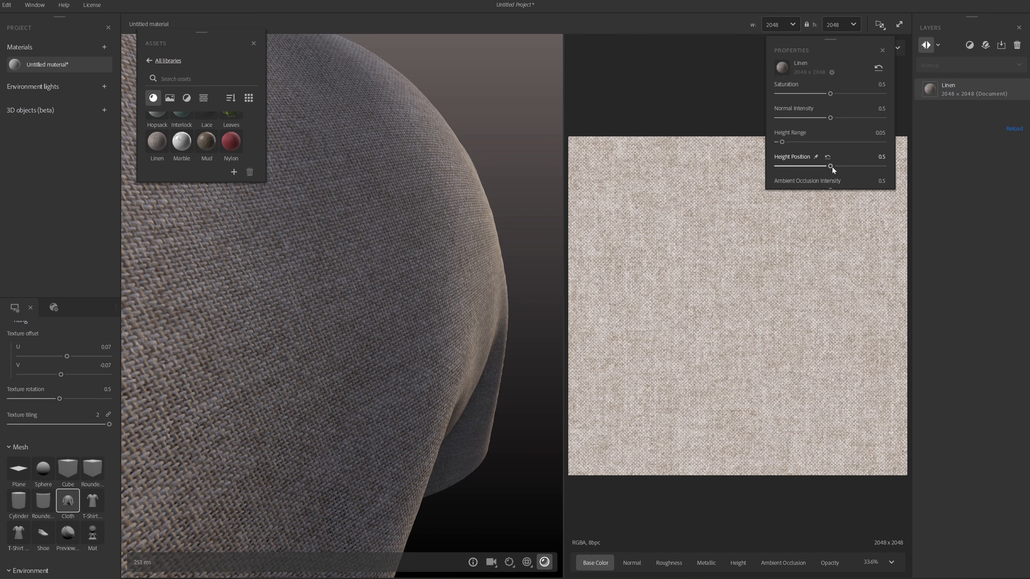
left_click_drag(830, 166, 833, 166)
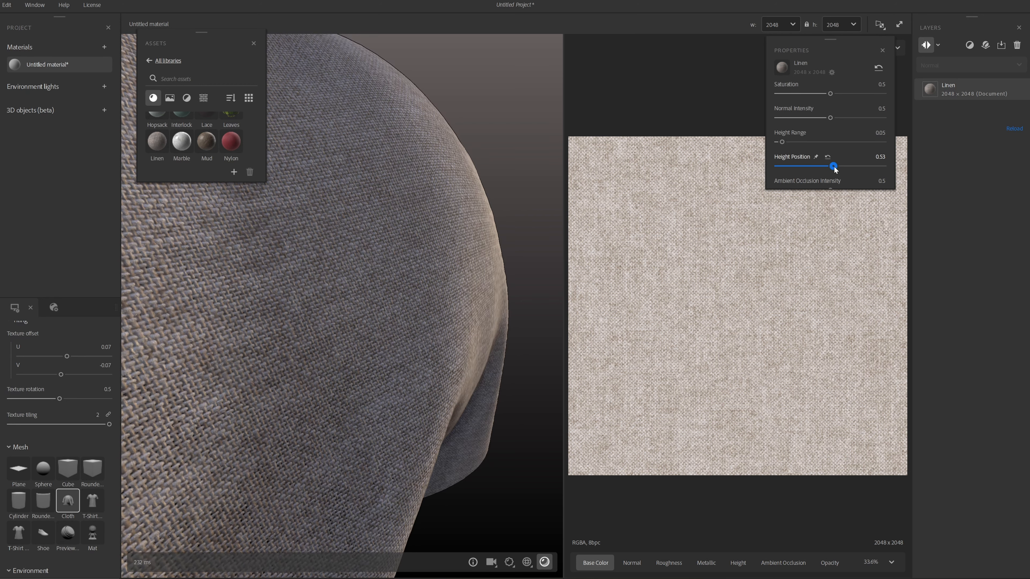
Lower the 3D preview's displacement Height Scale to 0.01 and inspect the weave on the cloth.
left_click(509, 561)
left_click_drag(401, 518, 393, 519)
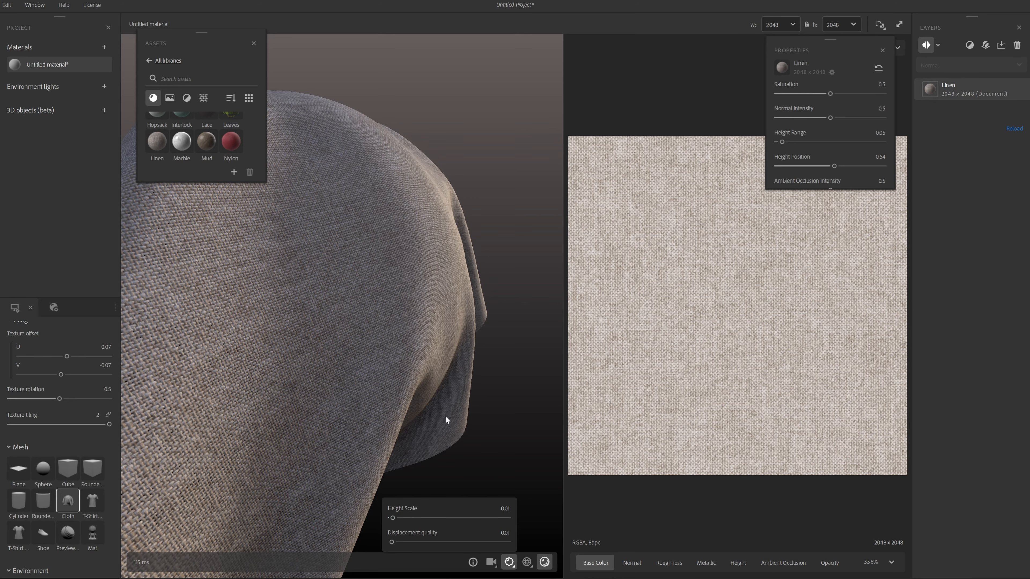
scroll(430, 393, "up", 3)
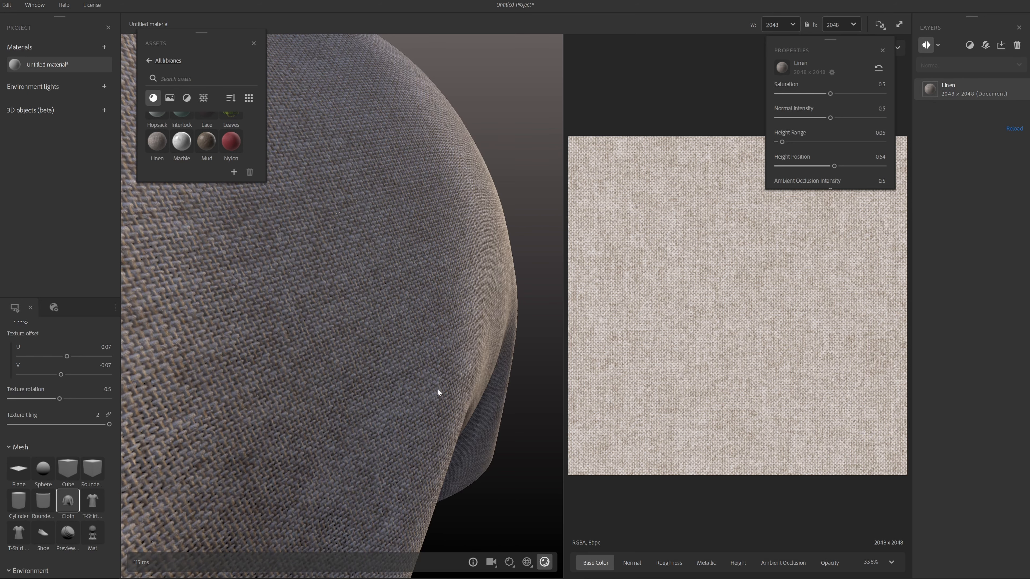
mouse_move(472, 378)
left_mouse_down()
mouse_move(486, 375)
mouse_move(462, 380)
left_mouse_up()
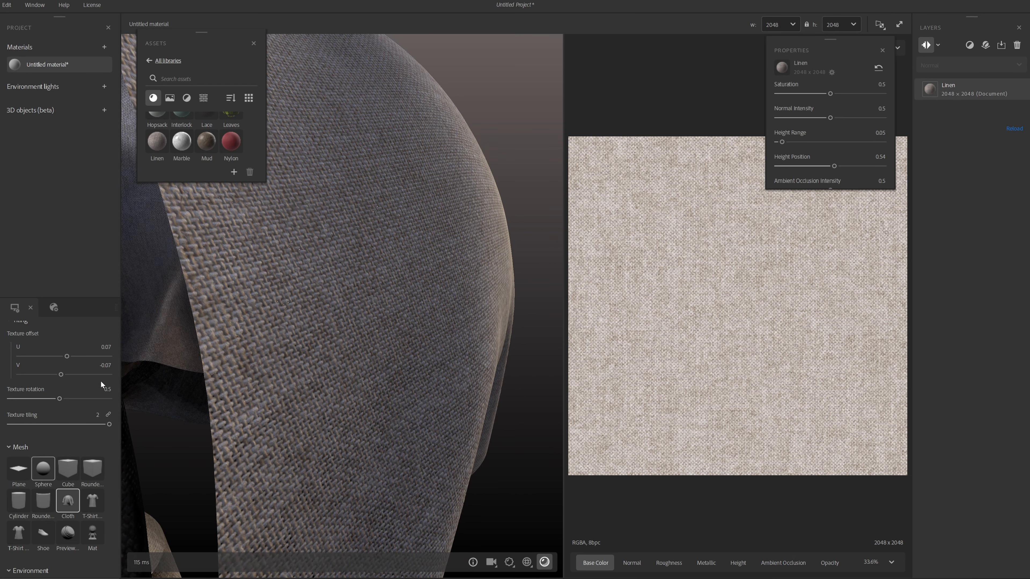
Add the Square Tile pattern as a fill layer above Linen, using it for the Base Color channel.
left_click(202, 99)
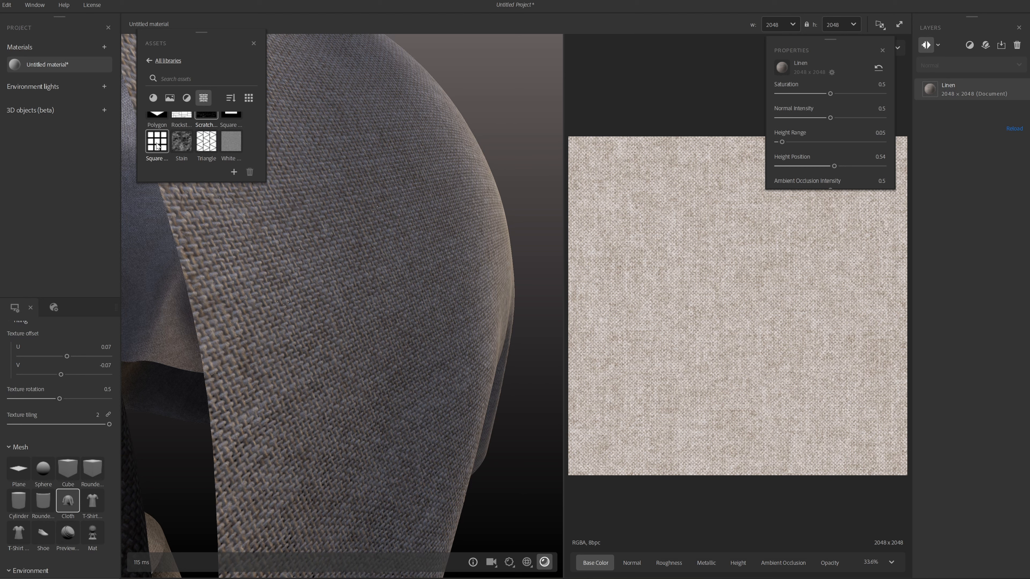
left_click_drag(157, 146, 953, 90)
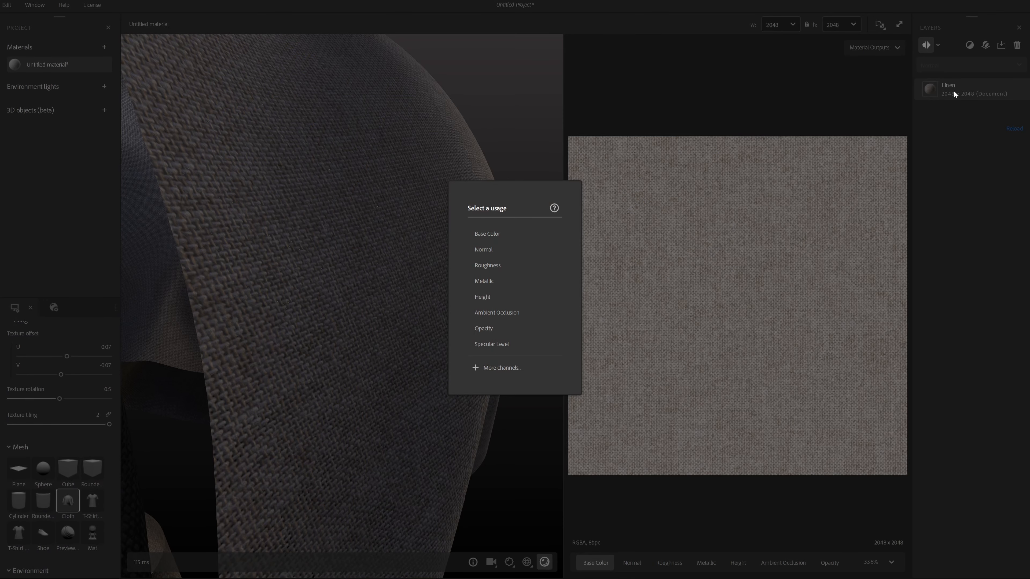
left_click(489, 234)
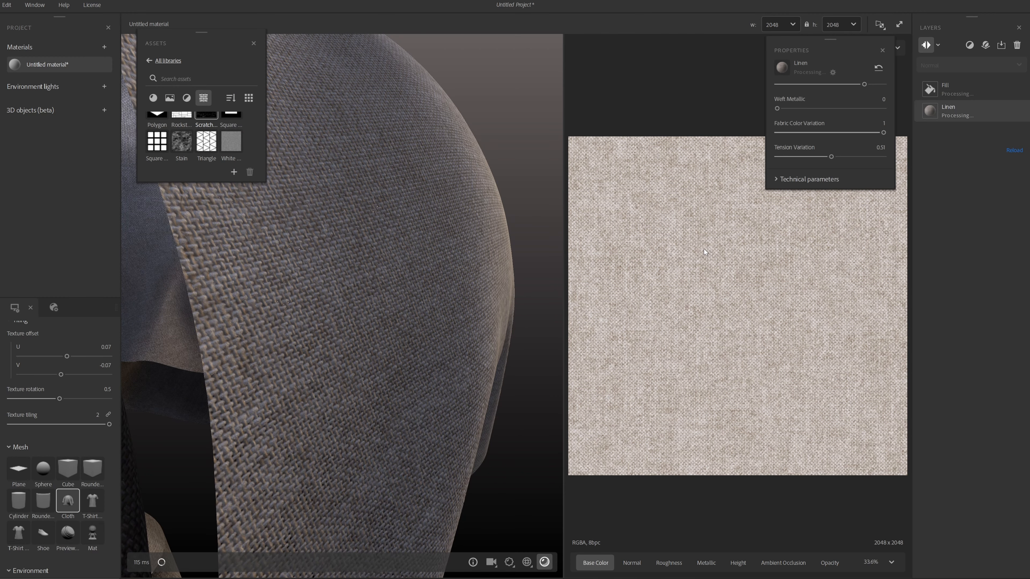
Set the Square Tile fill's Gradient to 0.02 and its Pattern Rotation to 0.18.
scroll(364, 292, "down", 10)
scroll(365, 292, "up", 5)
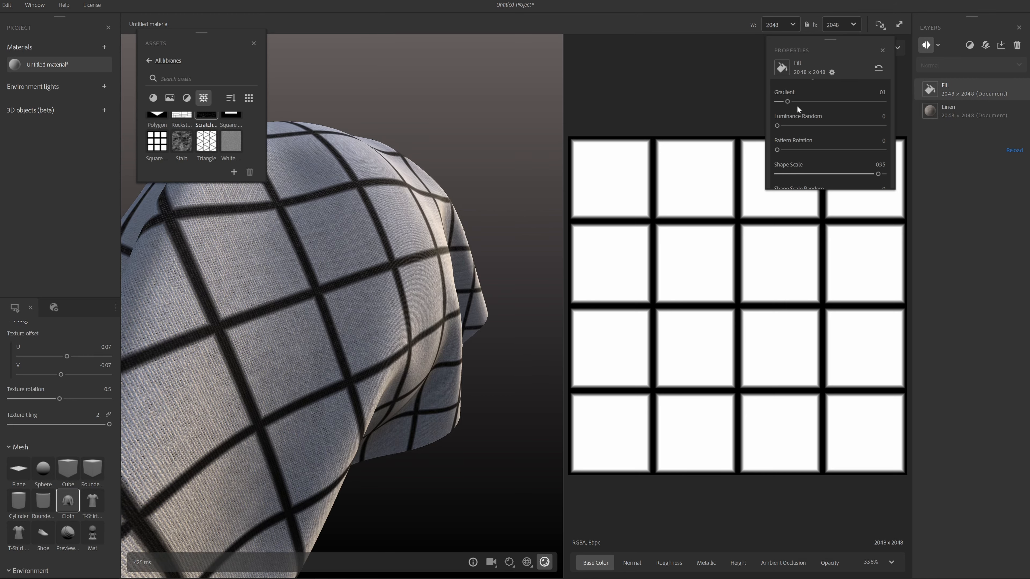
left_click_drag(789, 100, 778, 102)
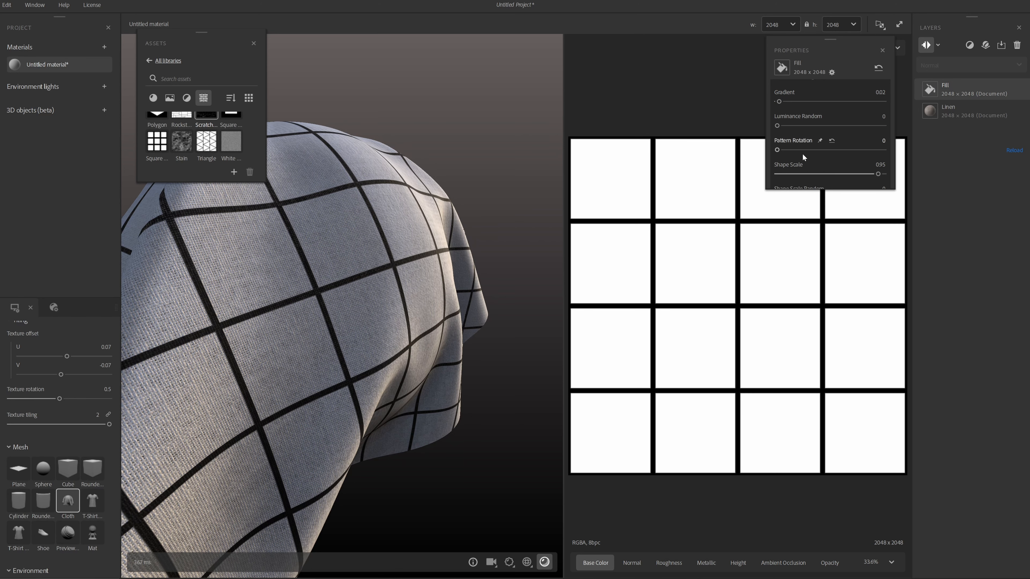
left_click_drag(777, 150, 797, 150)
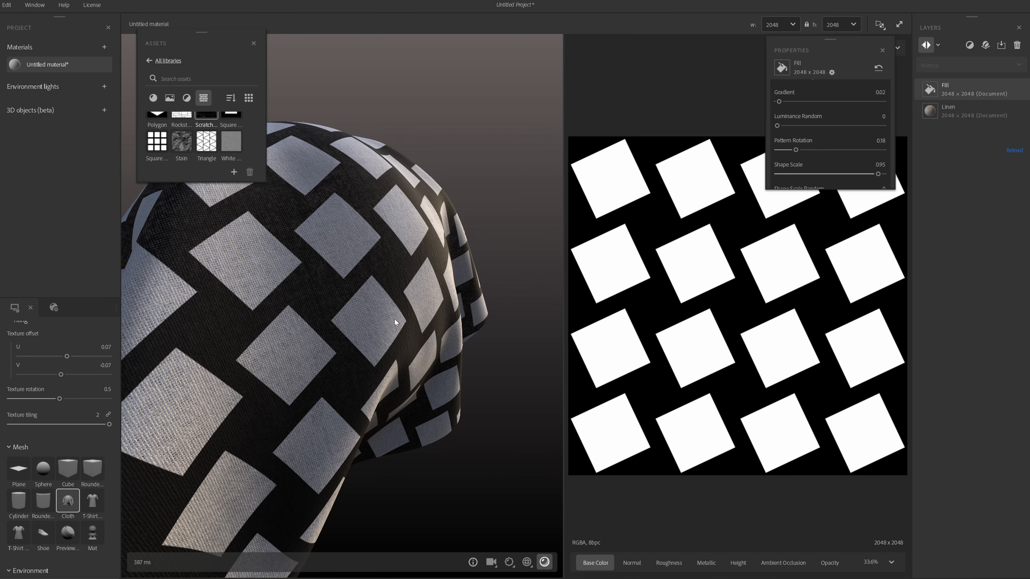
left_click_drag(404, 318, 363, 293)
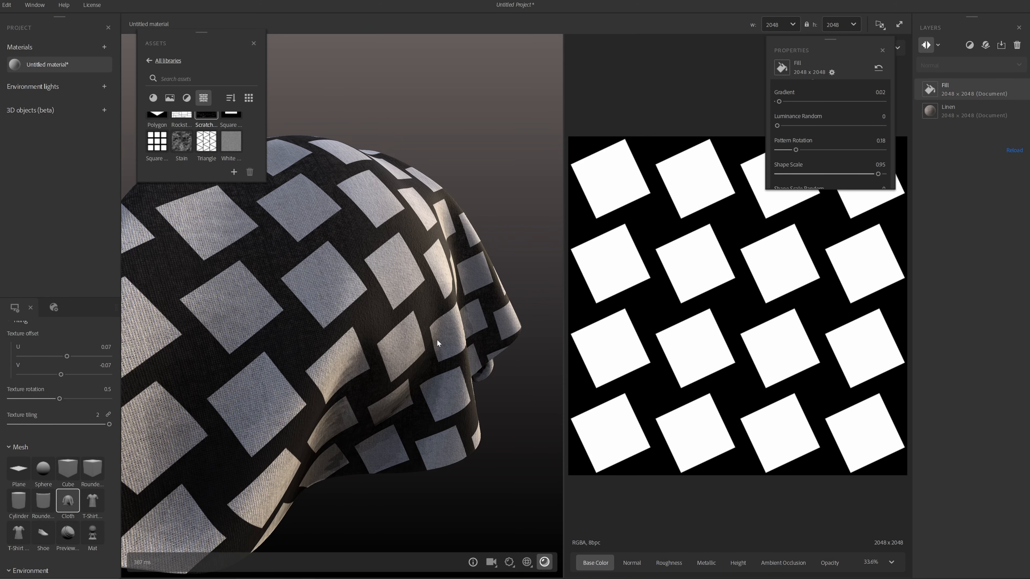
Change the fill layer's base color to off-white #F5EFEF.
scroll(831, 159, "down", 3)
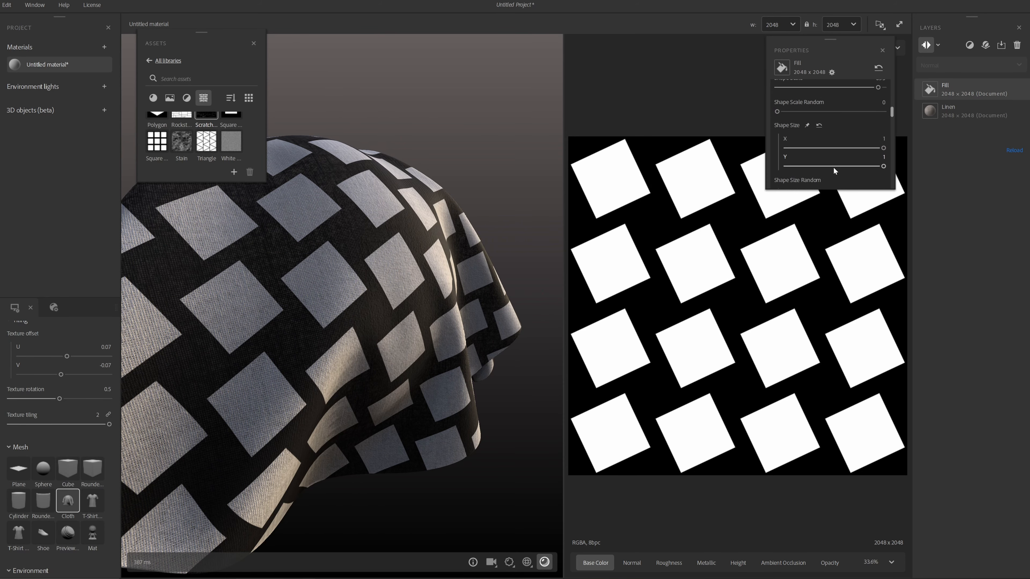
scroll(833, 166, "down", 2)
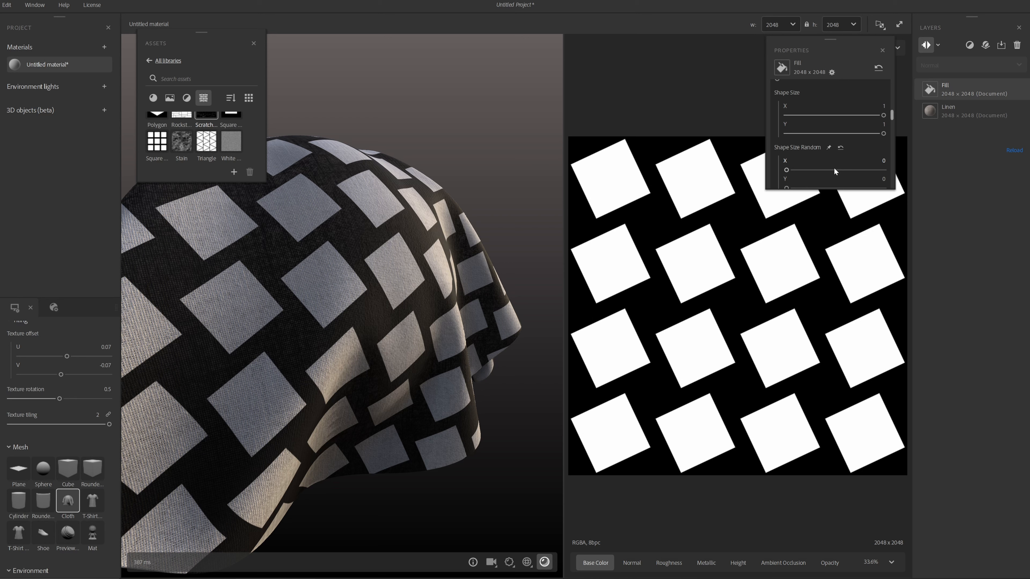
scroll(833, 168, "down", 4)
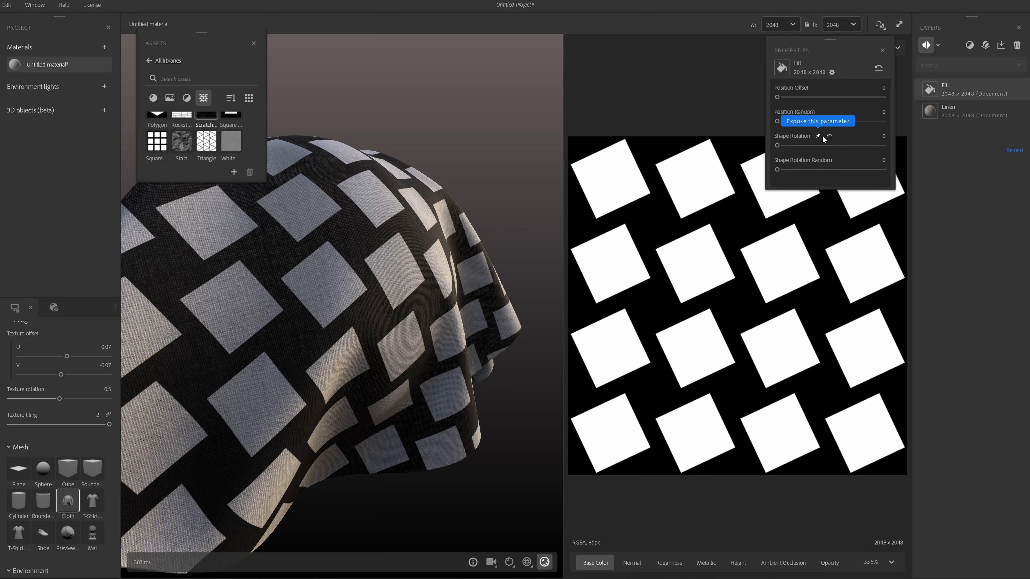
scroll(829, 138, "down", 5)
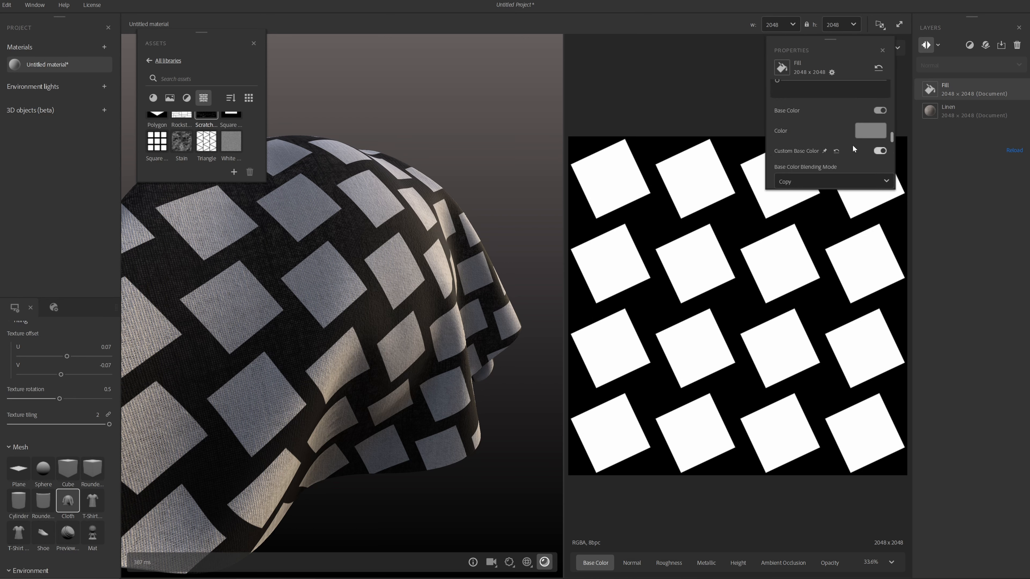
left_click(865, 130)
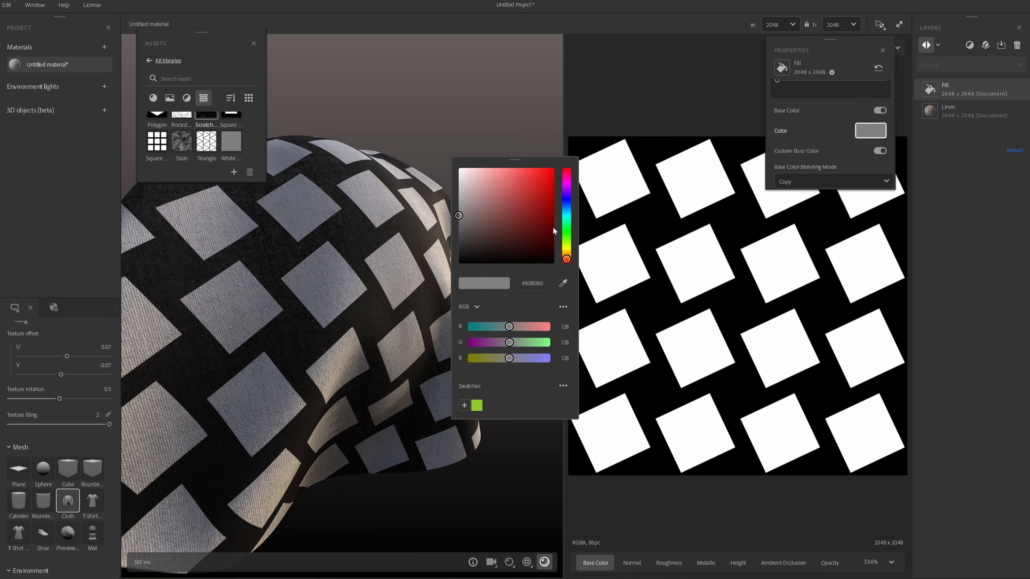
left_click(460, 172)
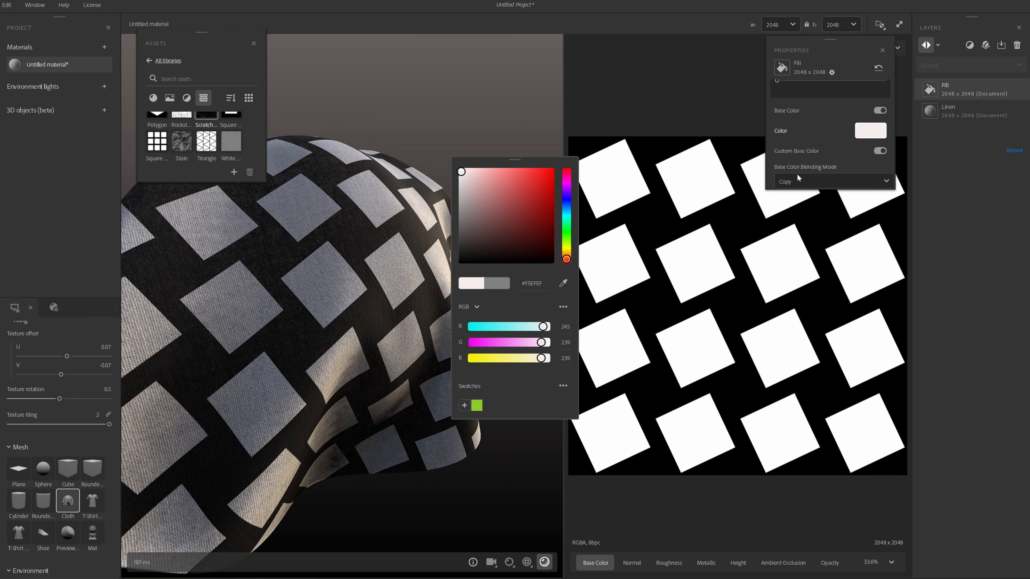
left_click(820, 135)
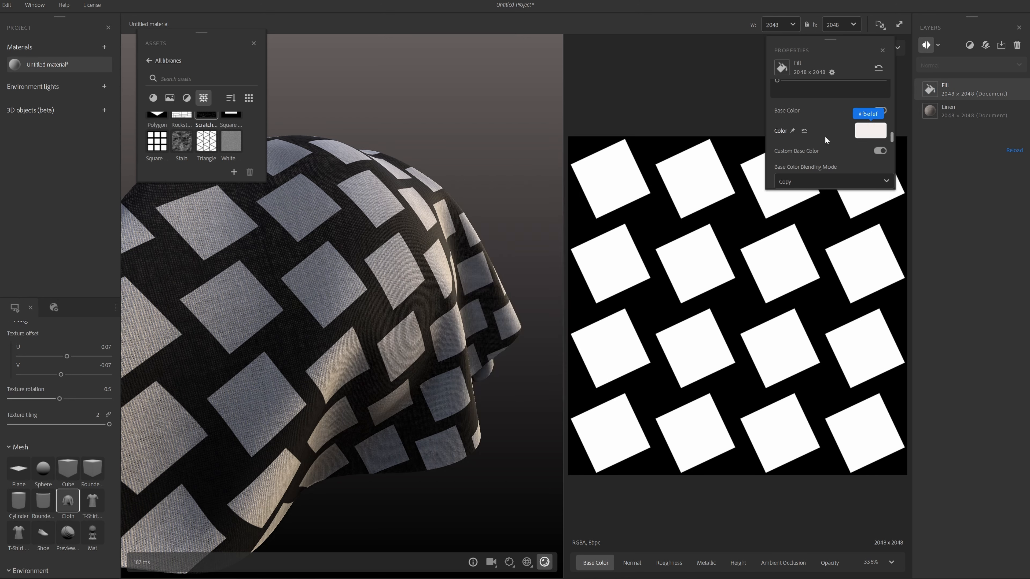
scroll(839, 144, "down", 3)
scroll(859, 155, "up", 5)
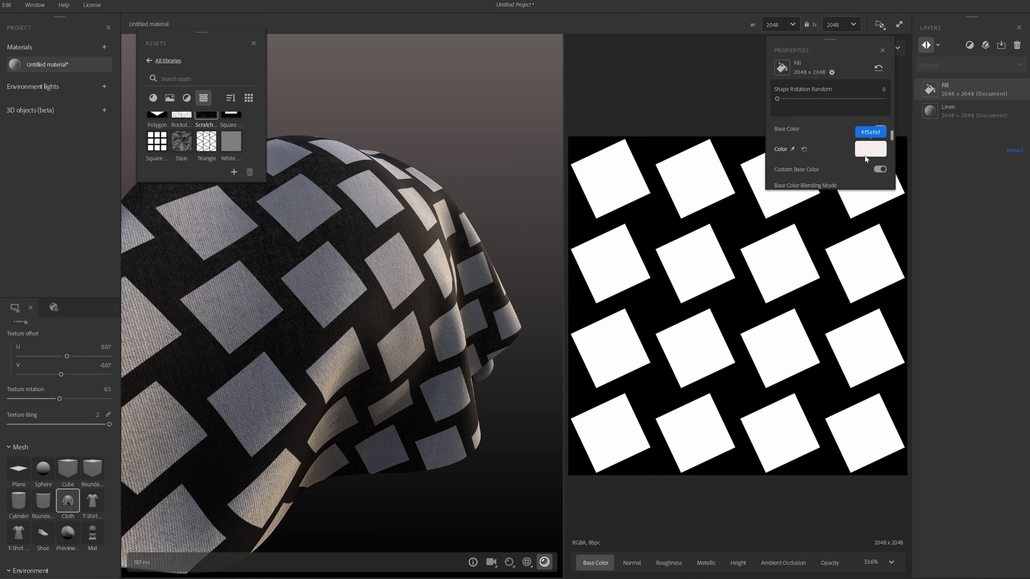
scroll(864, 154, "up", 1)
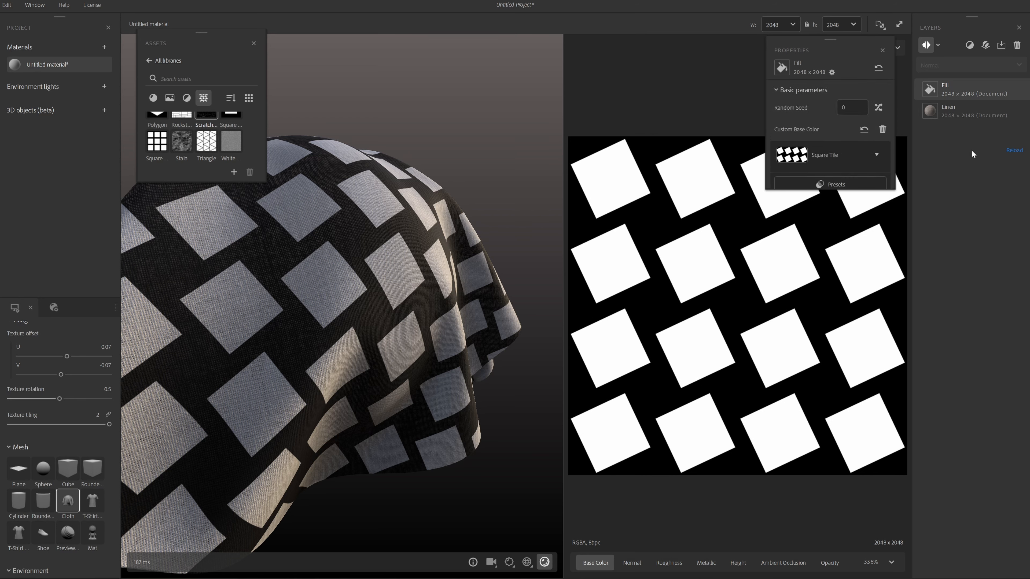
Add a Sharpen filter on top of the layer stack and check the cloth preview.
left_click(969, 45)
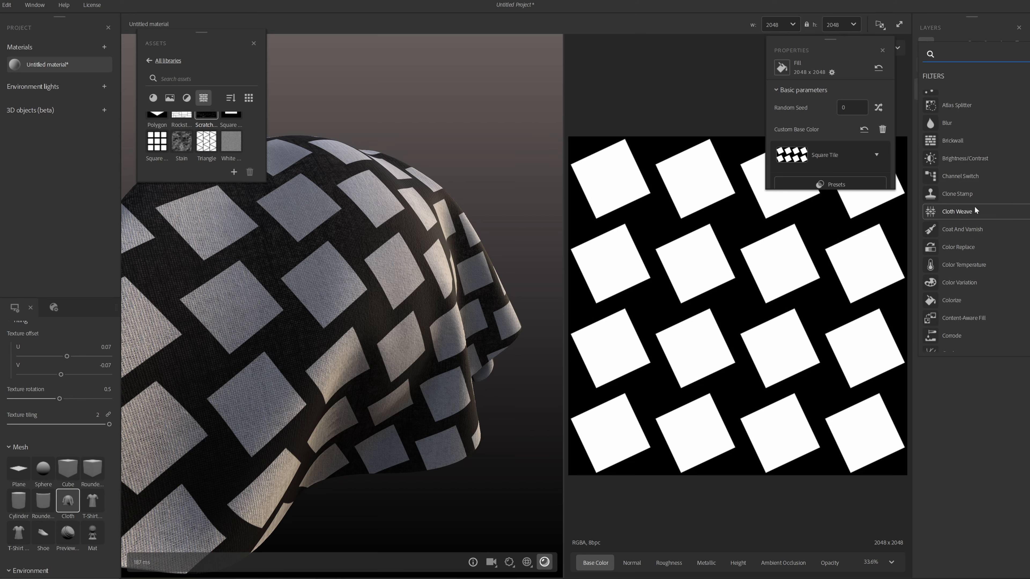
scroll(974, 208, "down", 1)
scroll(974, 207, "down", 3)
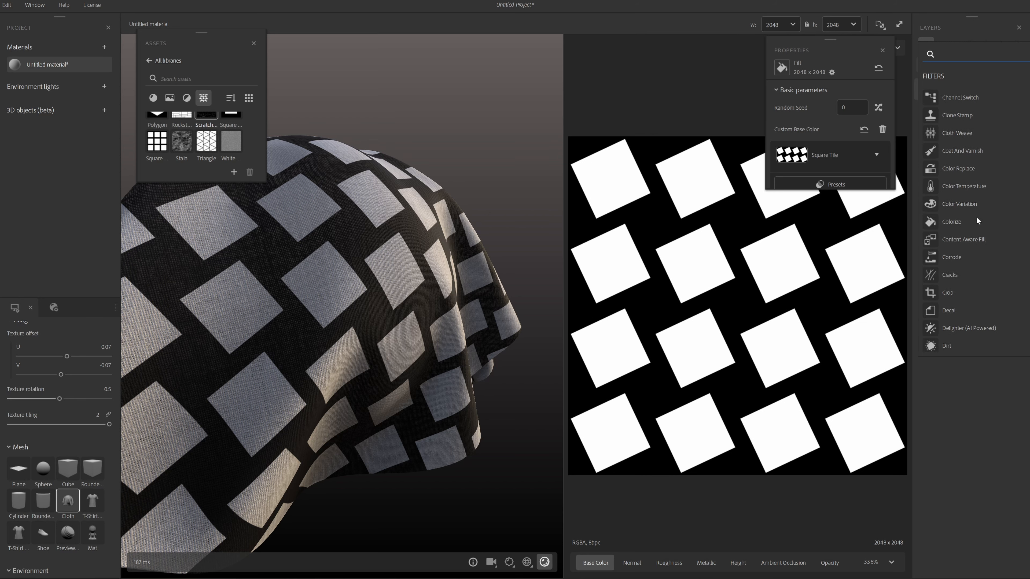
scroll(975, 219, "down", 7)
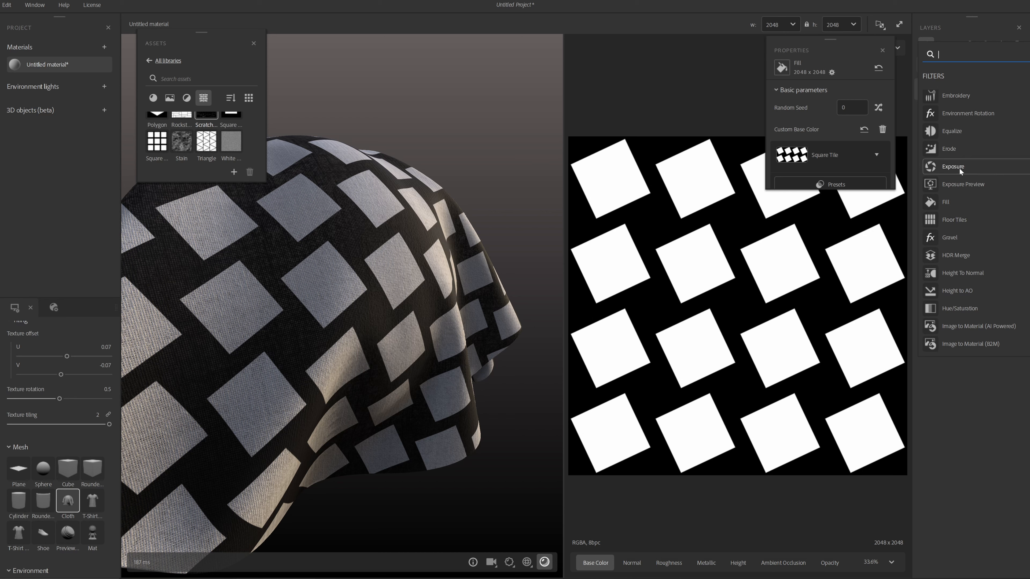
scroll(971, 244, "down", 5)
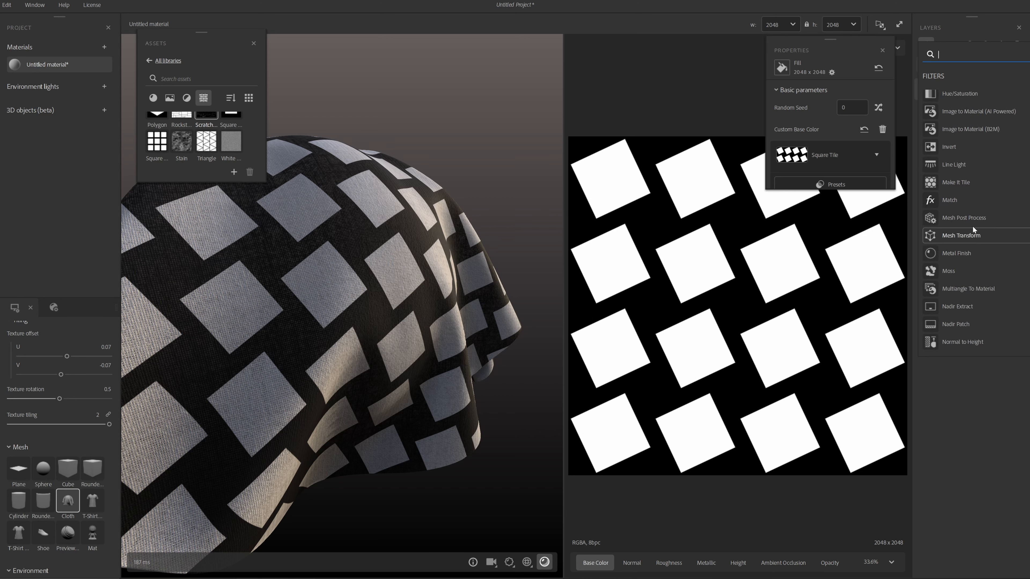
scroll(965, 189, "down", 4)
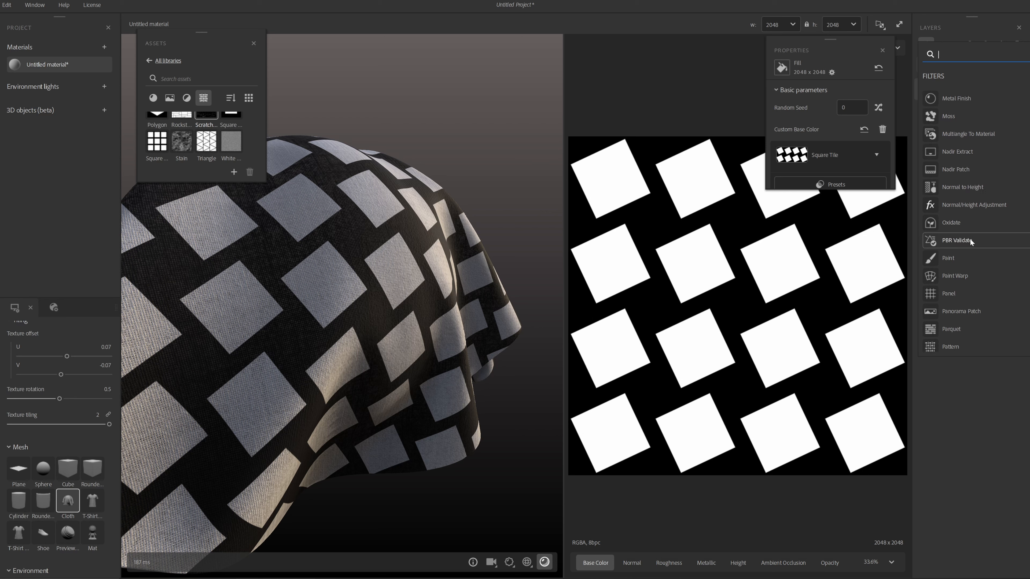
scroll(971, 211, "down", 4)
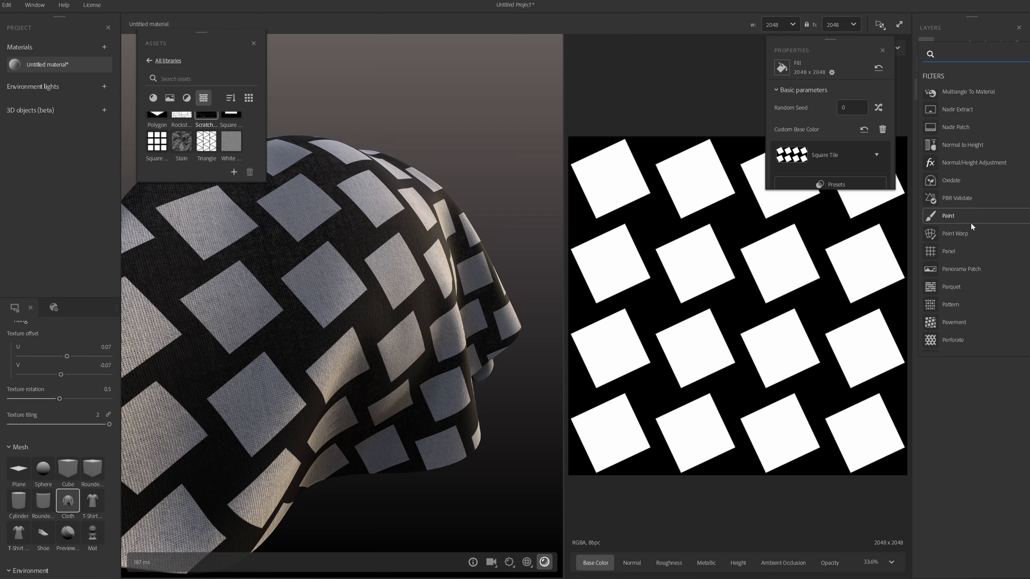
scroll(971, 232, "down", 3)
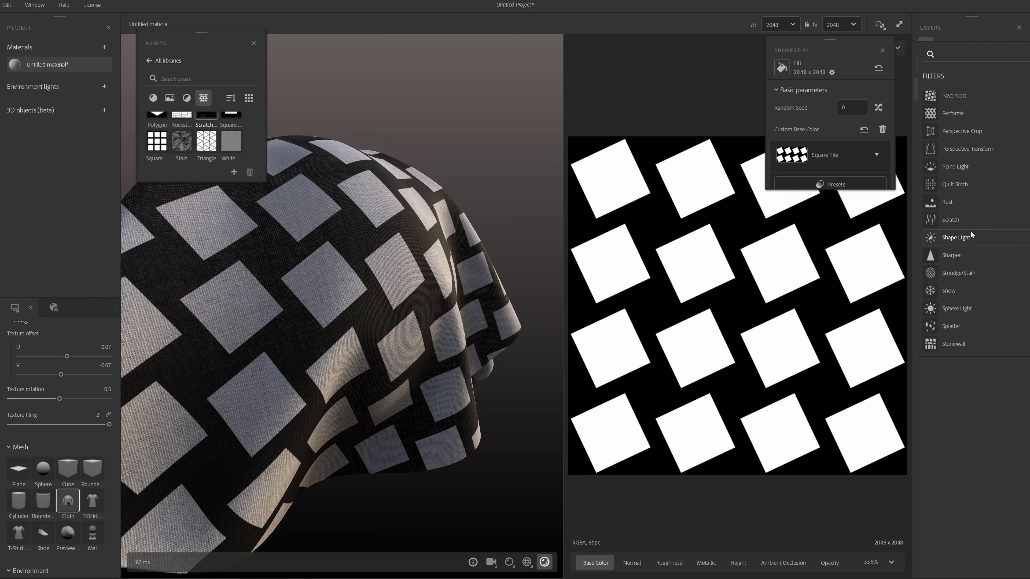
left_click(965, 251)
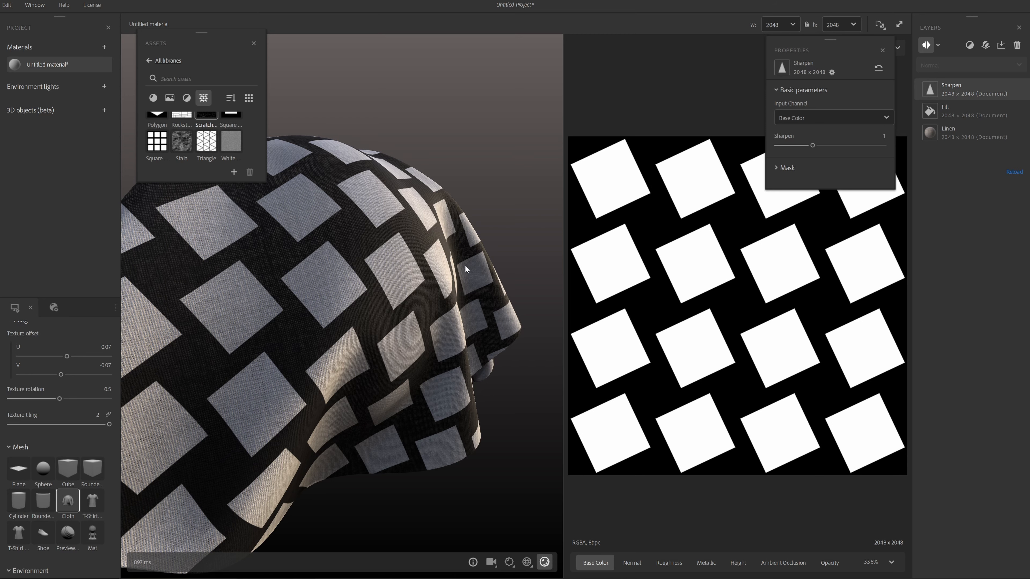
left_click_drag(303, 315, 343, 299)
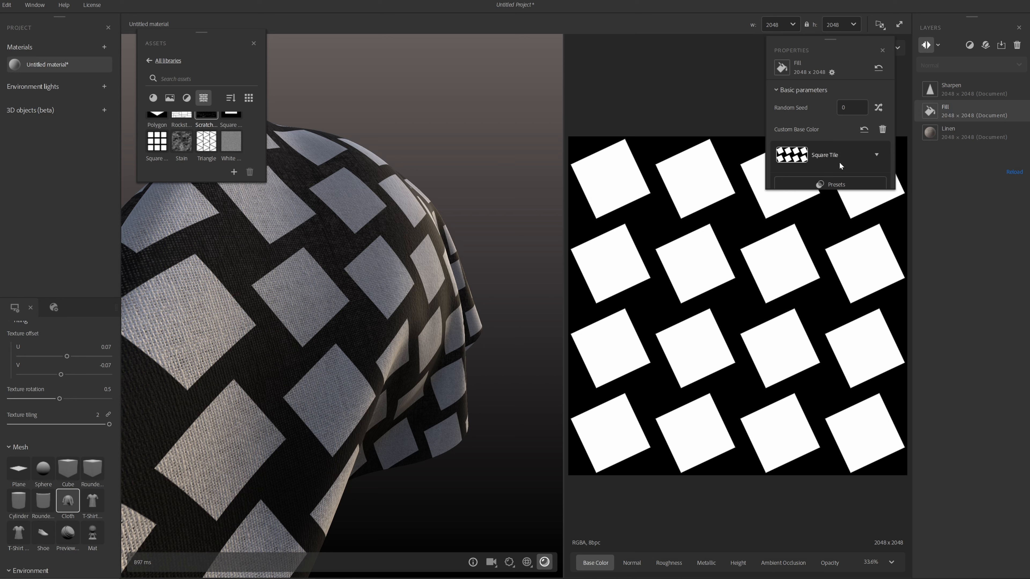
Set the Square Tile fill's X Amount to 5 and its Gradient to 0.15.
scroll(839, 162, "down", 3)
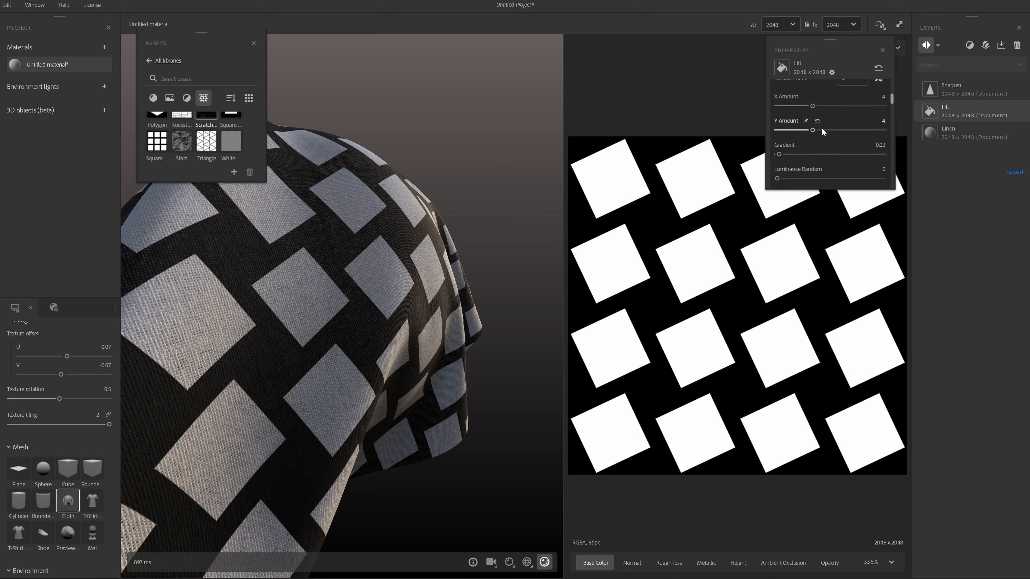
left_click(813, 106)
left_click_drag(818, 109, 826, 107)
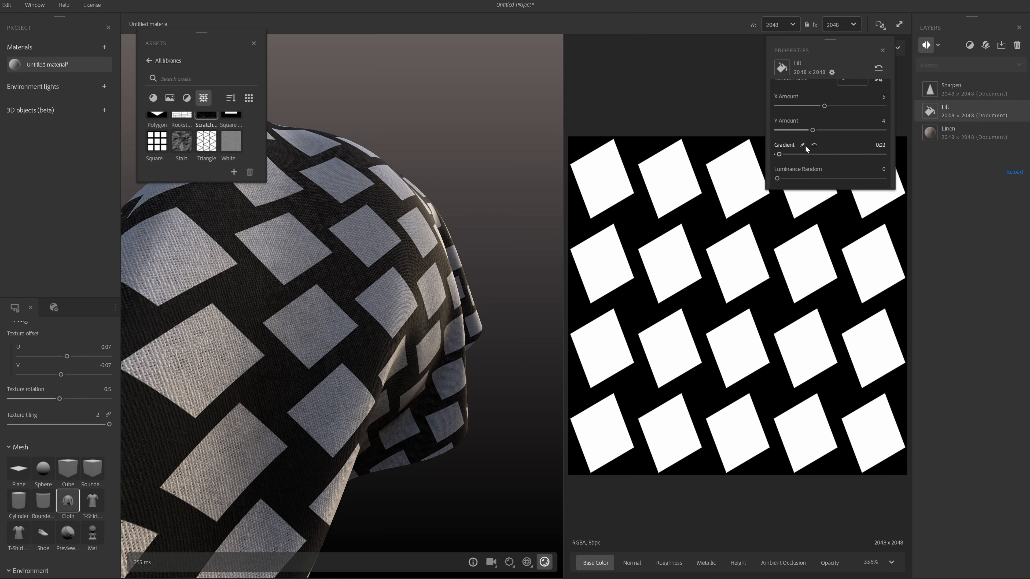
left_click_drag(780, 155, 793, 156)
left_click_drag(479, 333, 440, 295)
scroll(401, 325, "down", 3)
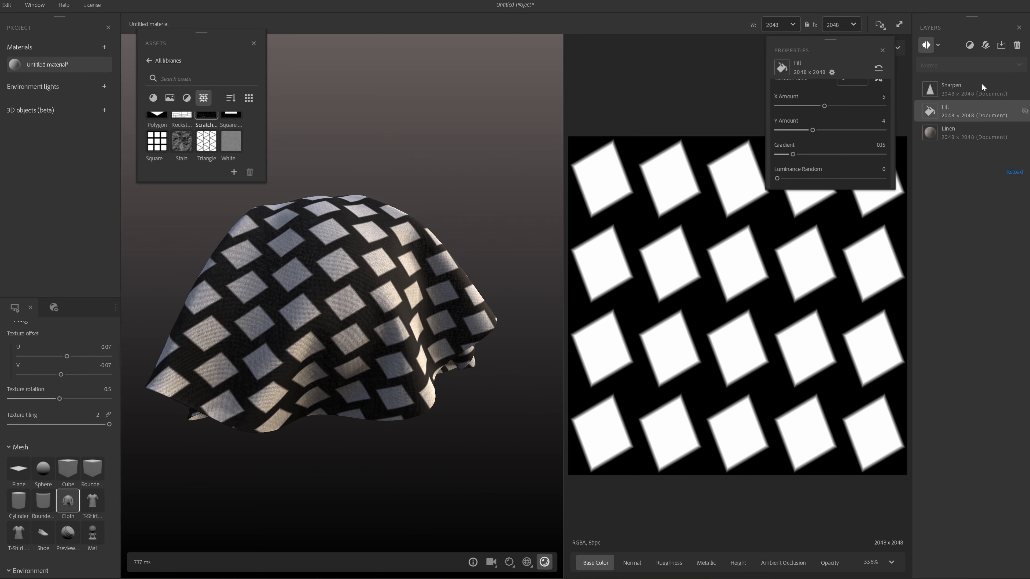
Add an Upscale filter with 2x up-sampling on top of the layer stack.
left_click(969, 47)
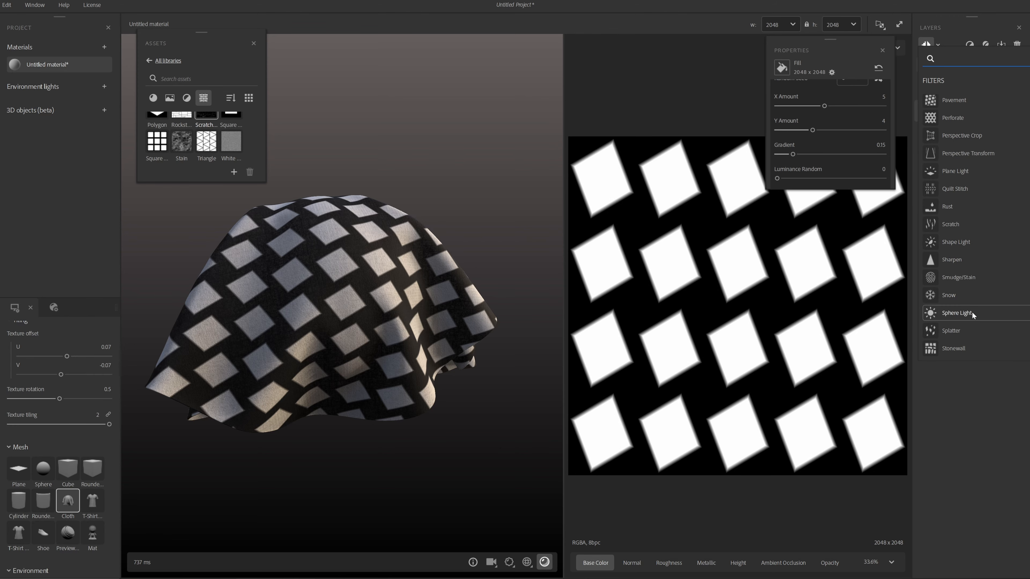
scroll(970, 313, "down", 5)
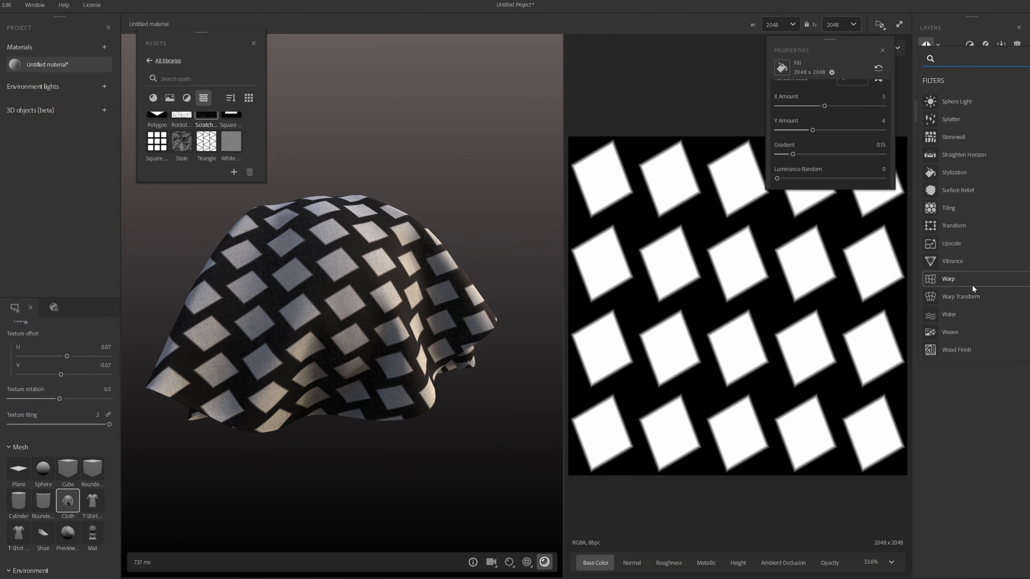
left_click(957, 245)
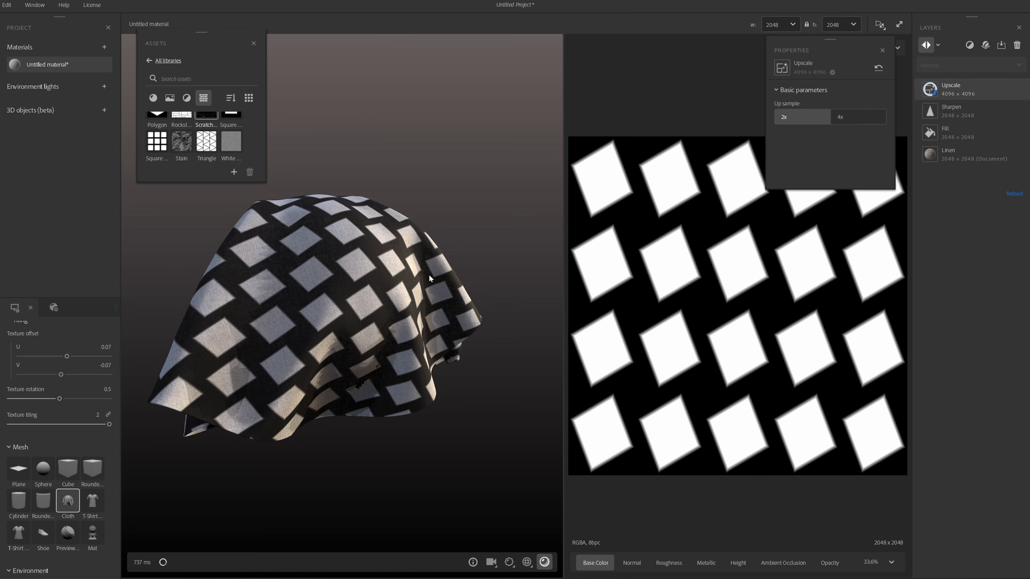
scroll(362, 352, "up", 2)
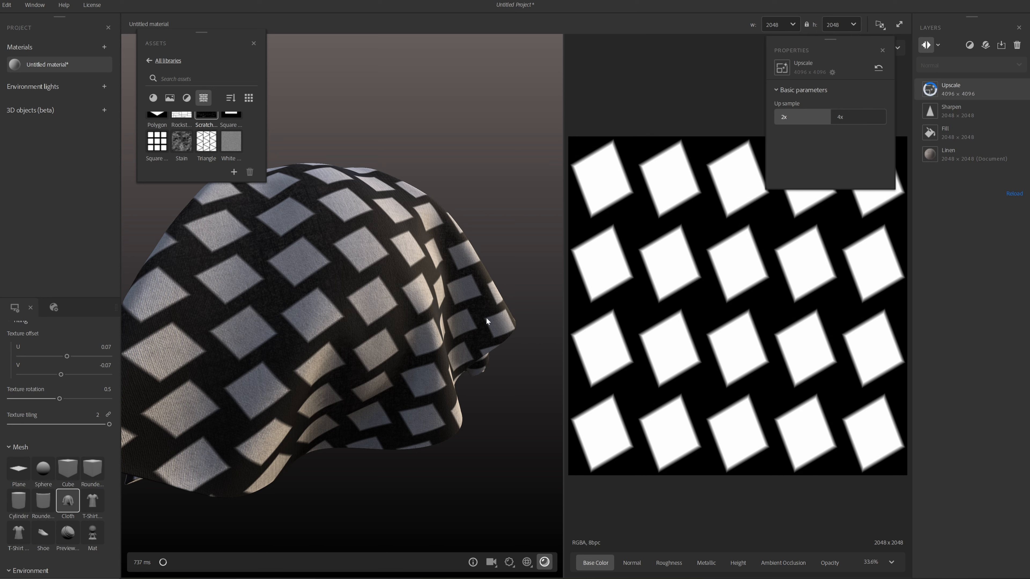
Add a Color Variation filter above the Upscale layer.
left_click(970, 44)
scroll(960, 151, "up", 10)
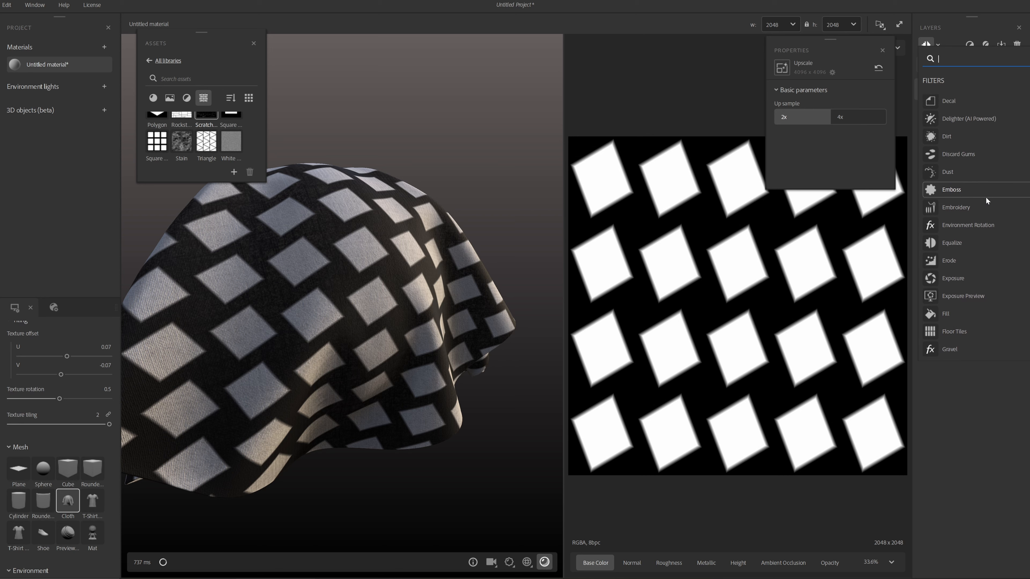
scroll(984, 170, "up", 5)
scroll(984, 168, "up", 3)
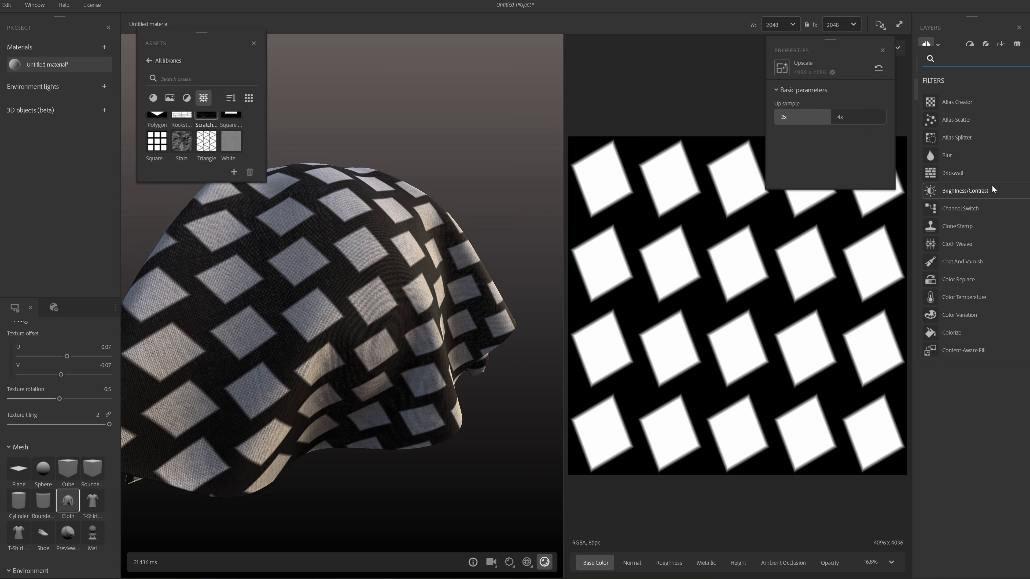
scroll(985, 210, "down", 2)
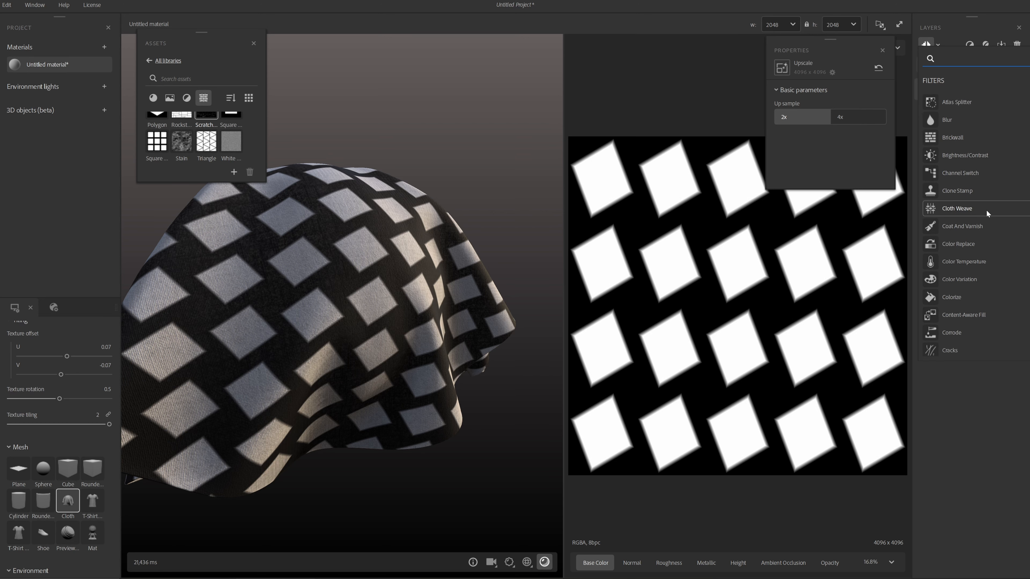
left_click(978, 279)
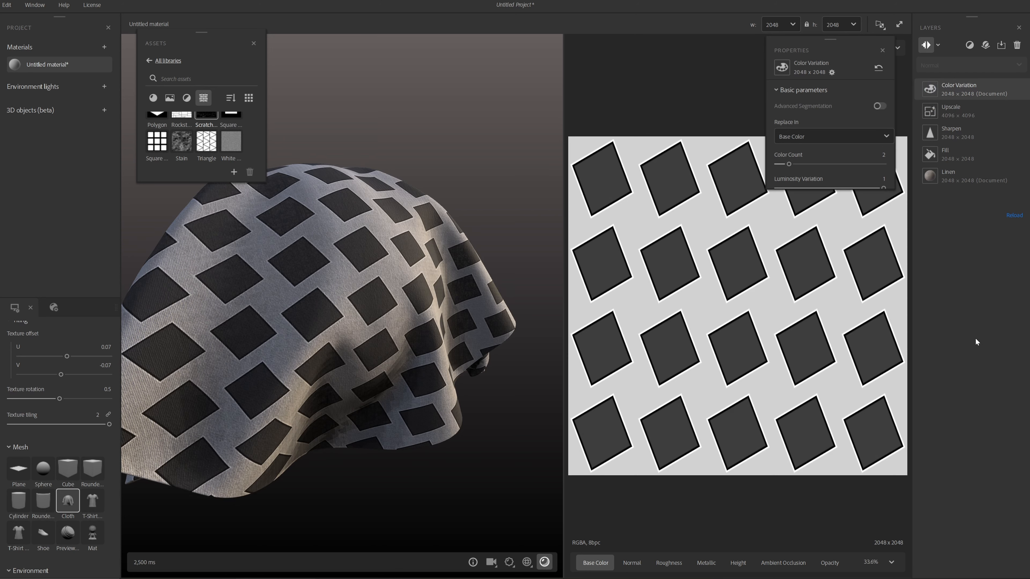
Set the Color Variation's Color Count to 3 and check the tile borders on the cloth up close.
scroll(897, 299, "down", 2)
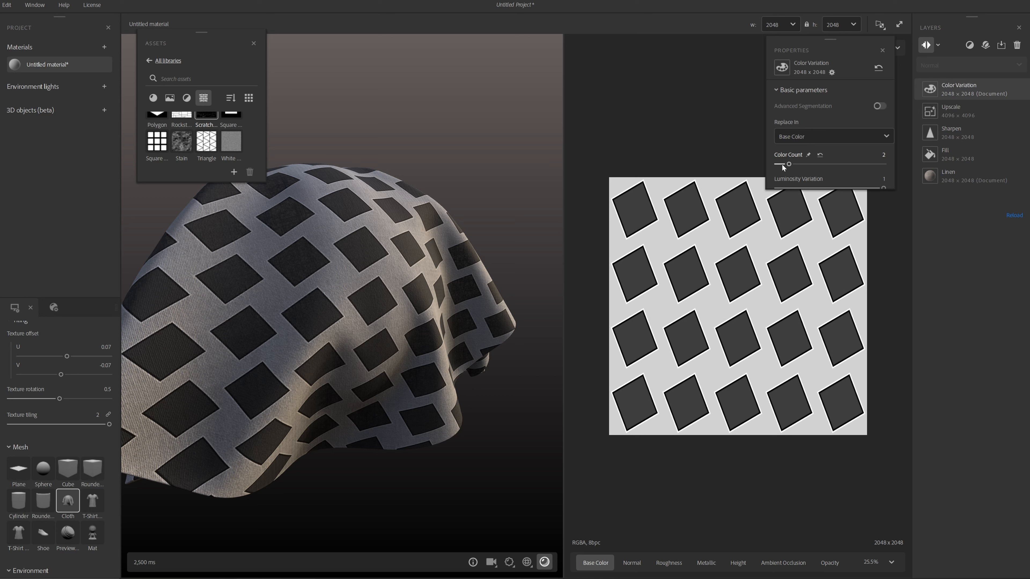
left_click_drag(787, 164, 793, 164)
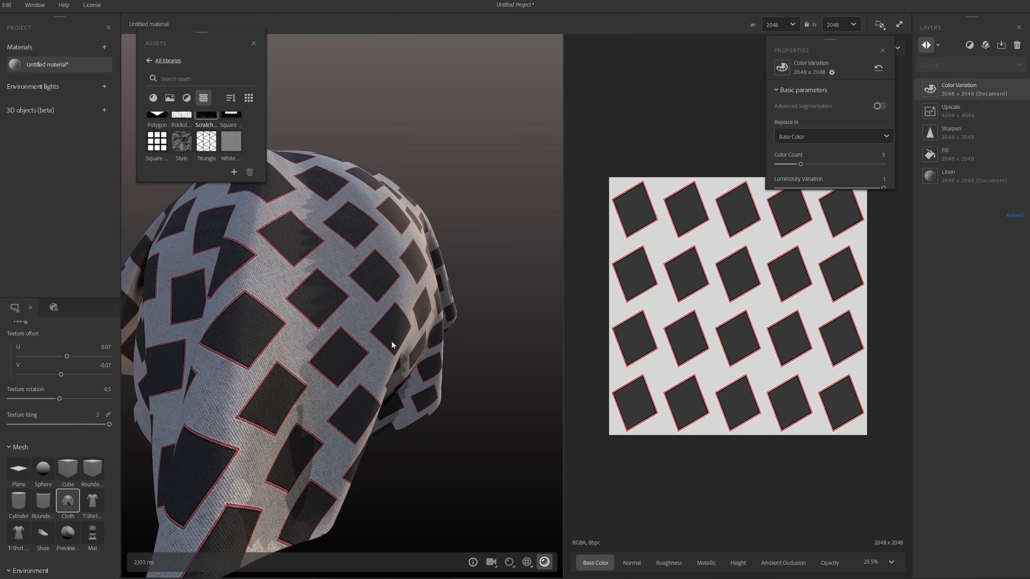
scroll(390, 340, "up", 3)
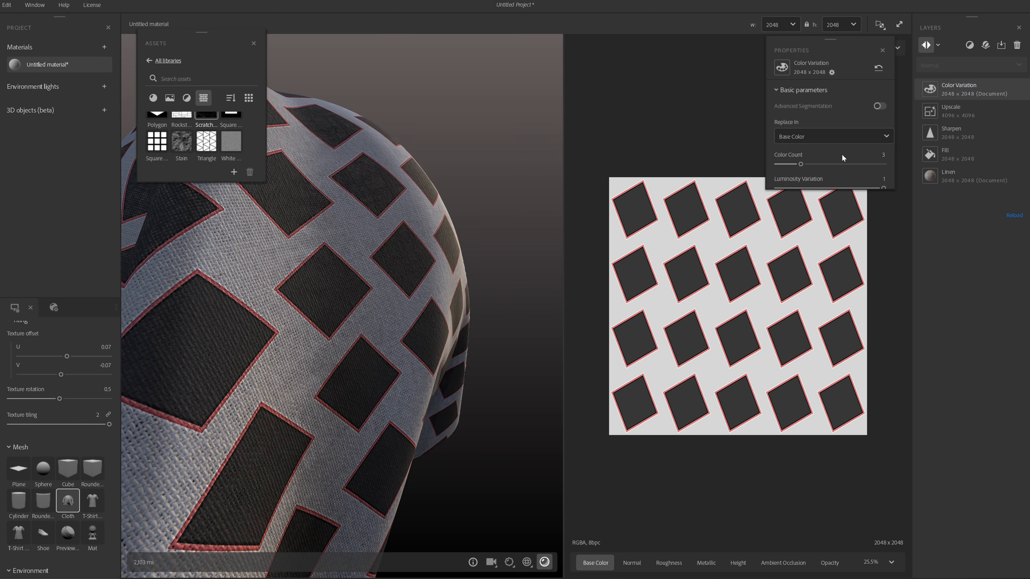
Change the Color Variation's Color 1 to black #000000 and its Color 2 to dusty brown-pink #8B6F6F.
scroll(841, 153, "down", 5)
scroll(860, 148, "down", 1)
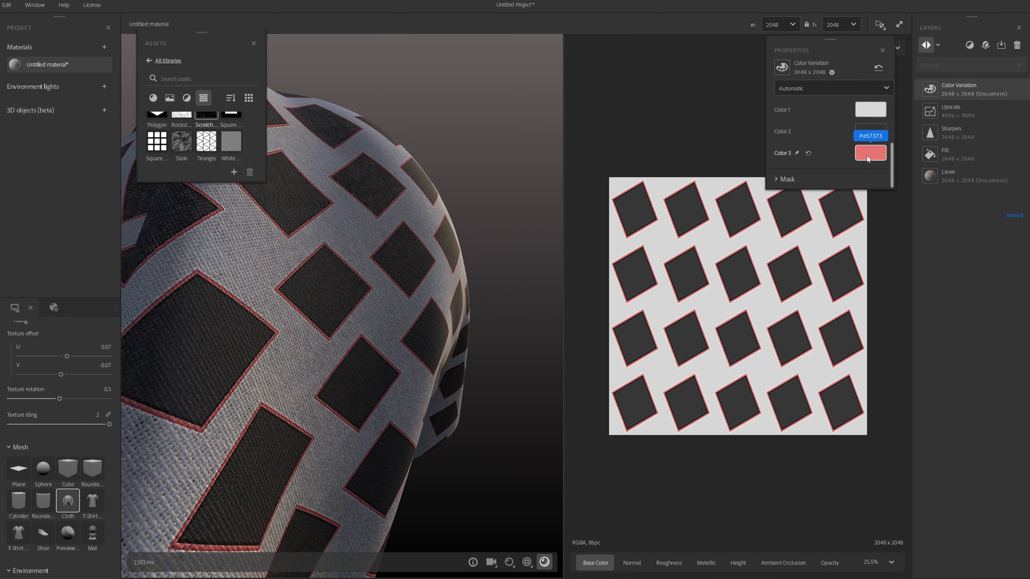
left_click(863, 113)
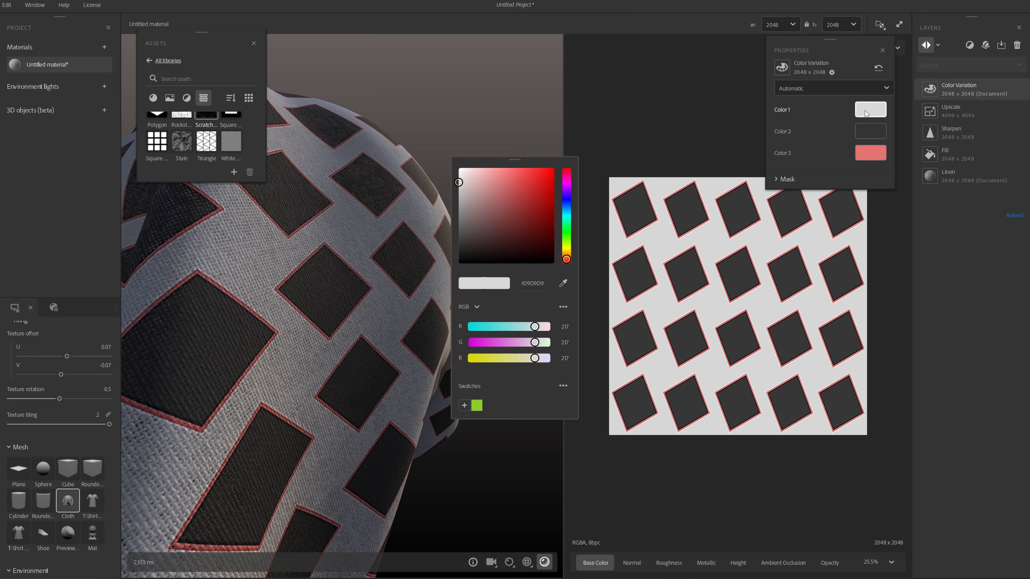
left_click_drag(486, 246, 462, 268)
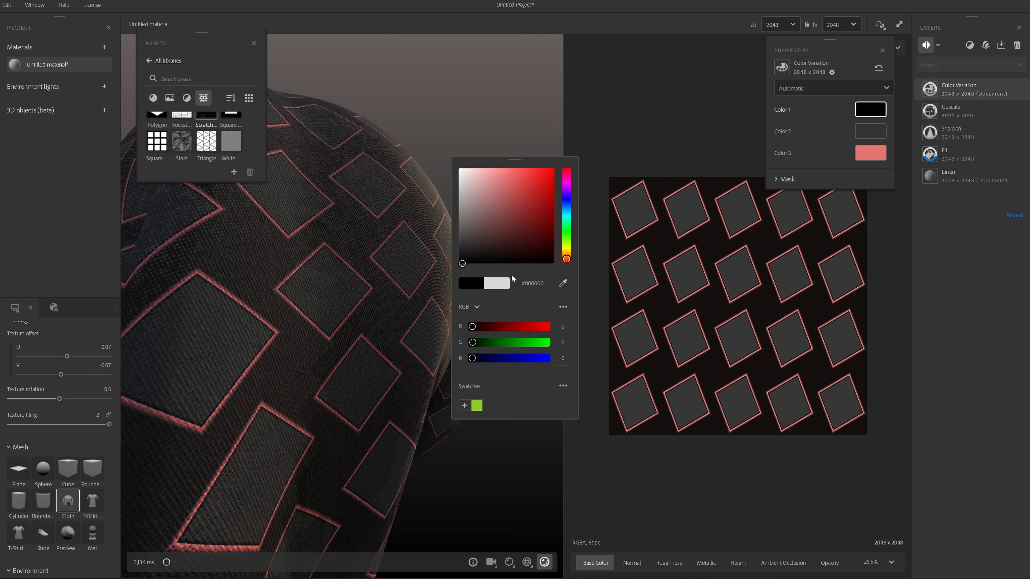
left_click(882, 131)
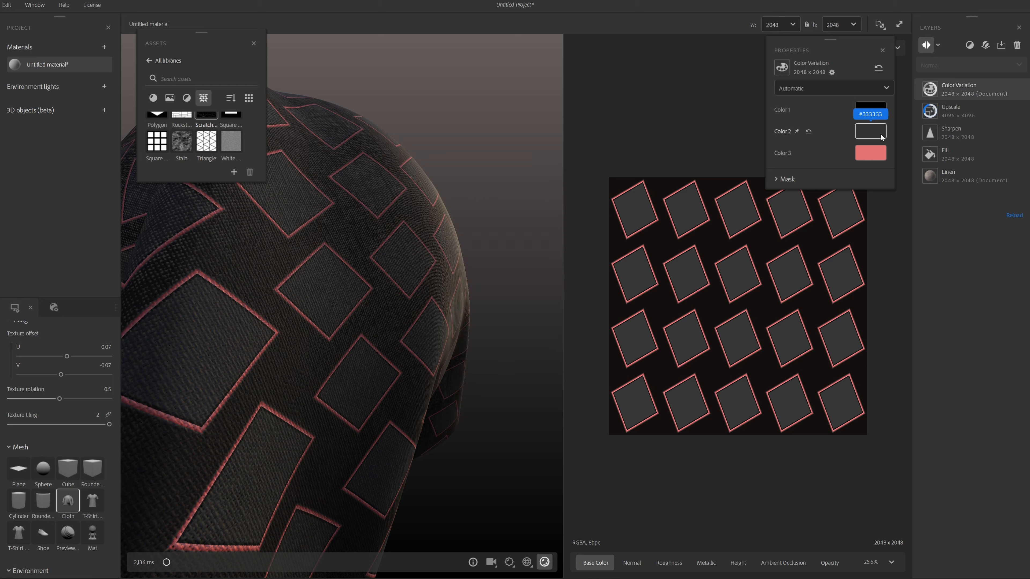
left_click(880, 133)
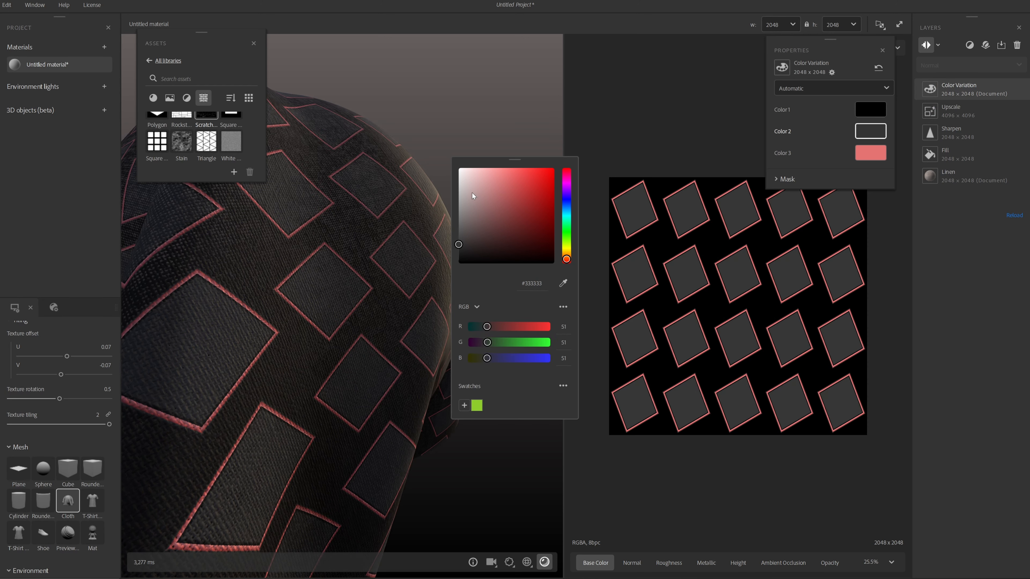
left_click(477, 212)
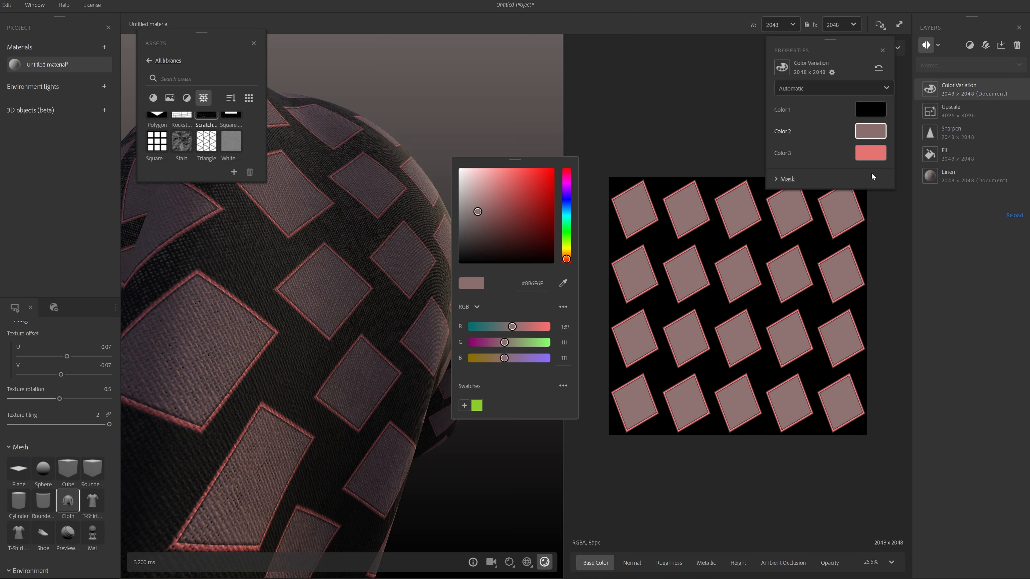
Change the Color Variation's Color 3 to bright red #FA5353.
left_click(881, 153)
left_click(859, 153)
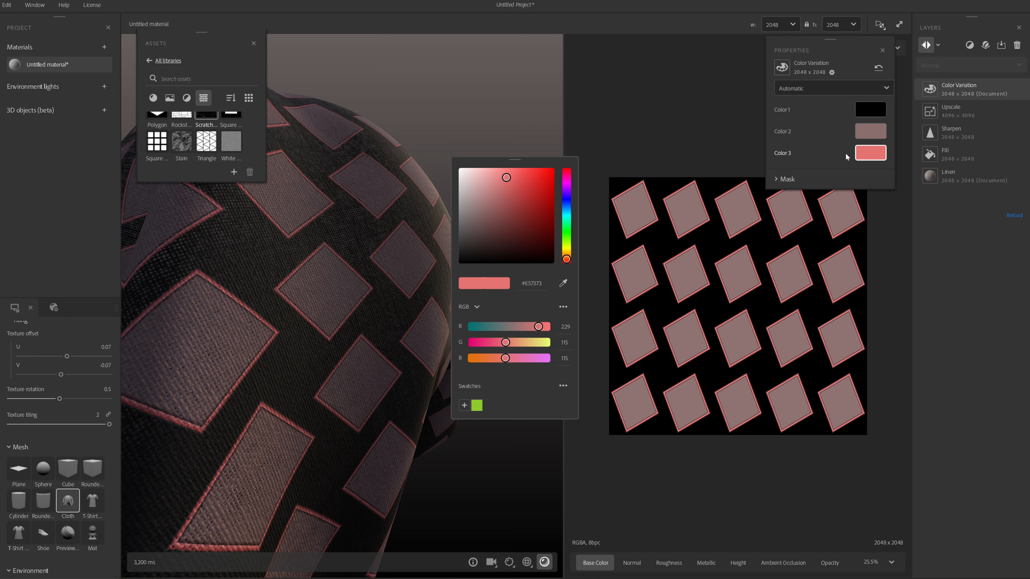
left_click_drag(515, 169, 523, 170)
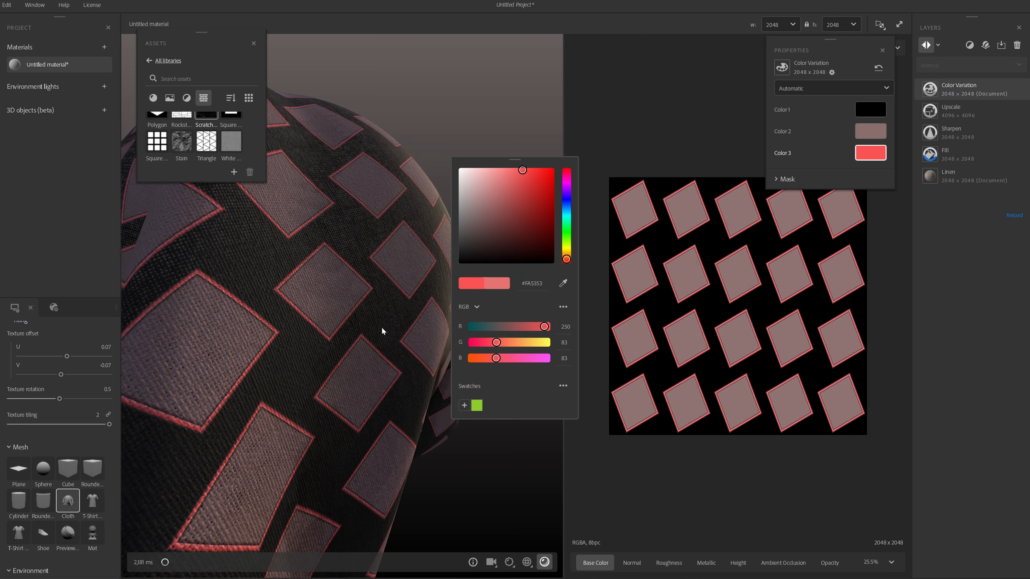
left_click(319, 348)
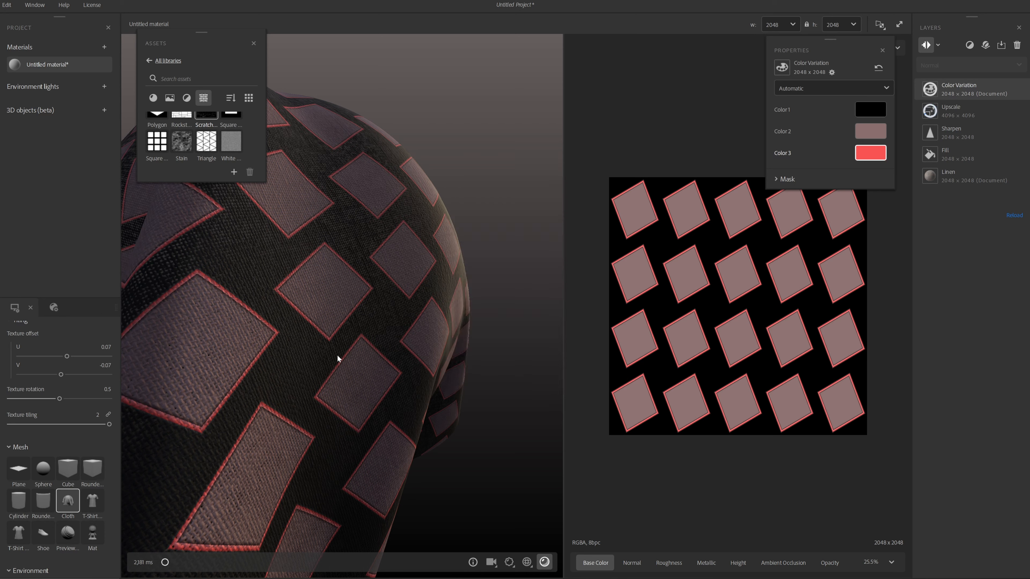
Inspect the recolored tiles and red borders on the cloth from several angles and distances.
scroll(276, 351, "down", 5)
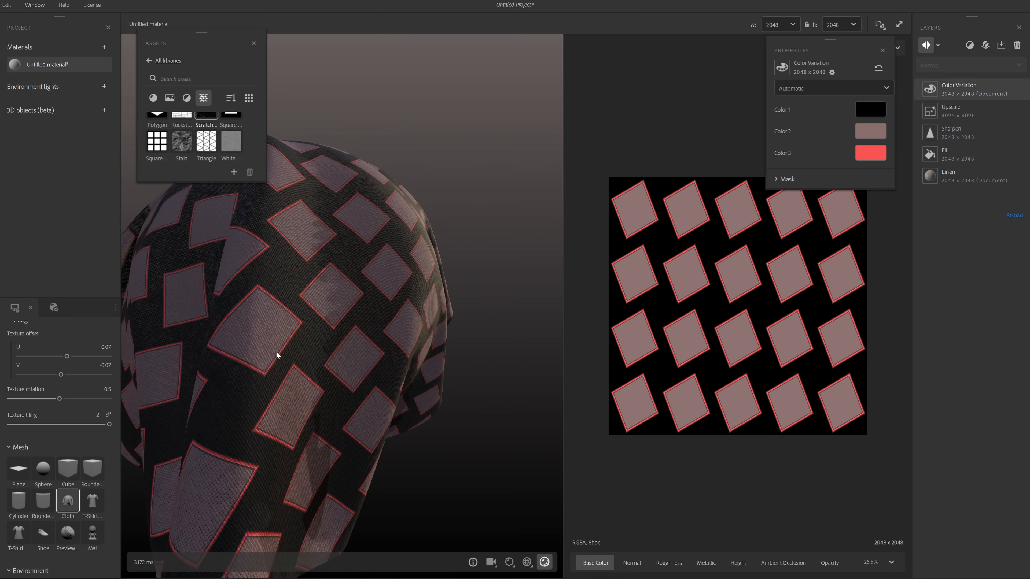
left_click_drag(363, 332, 379, 314)
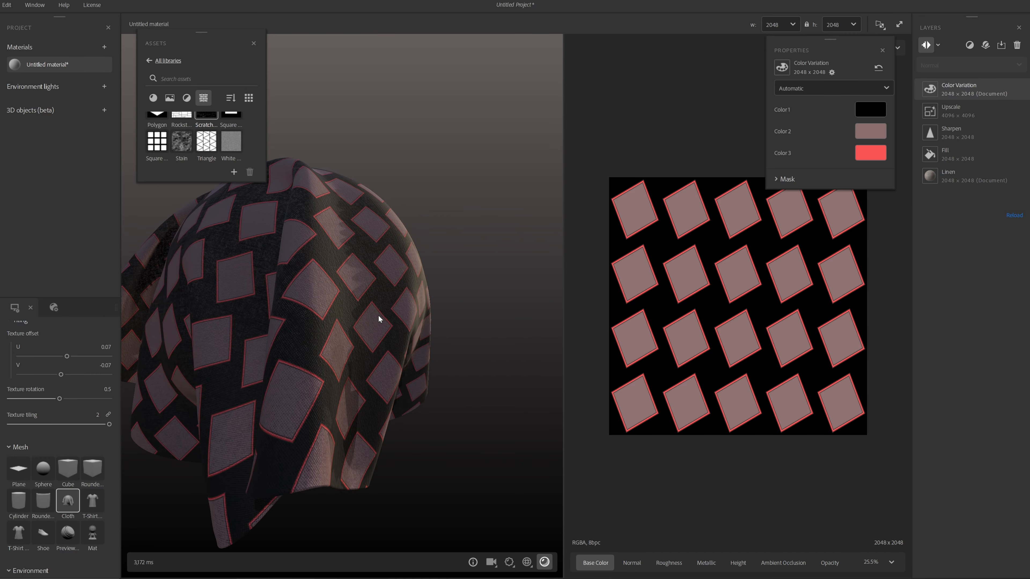
scroll(379, 315, "up", 5)
scroll(409, 317, "down", 5)
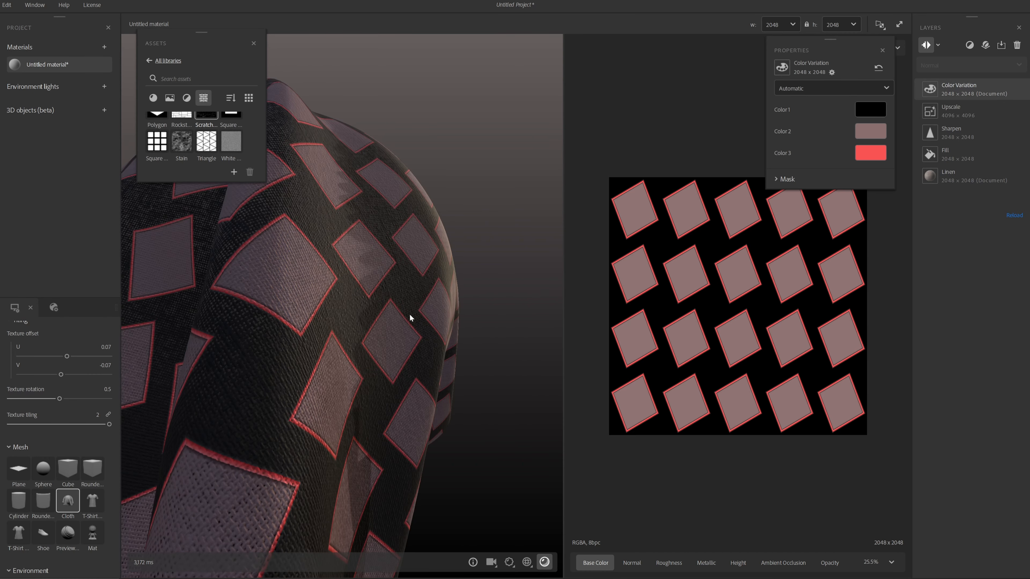
scroll(366, 335, "up", 3)
left_click_drag(367, 334, 274, 348)
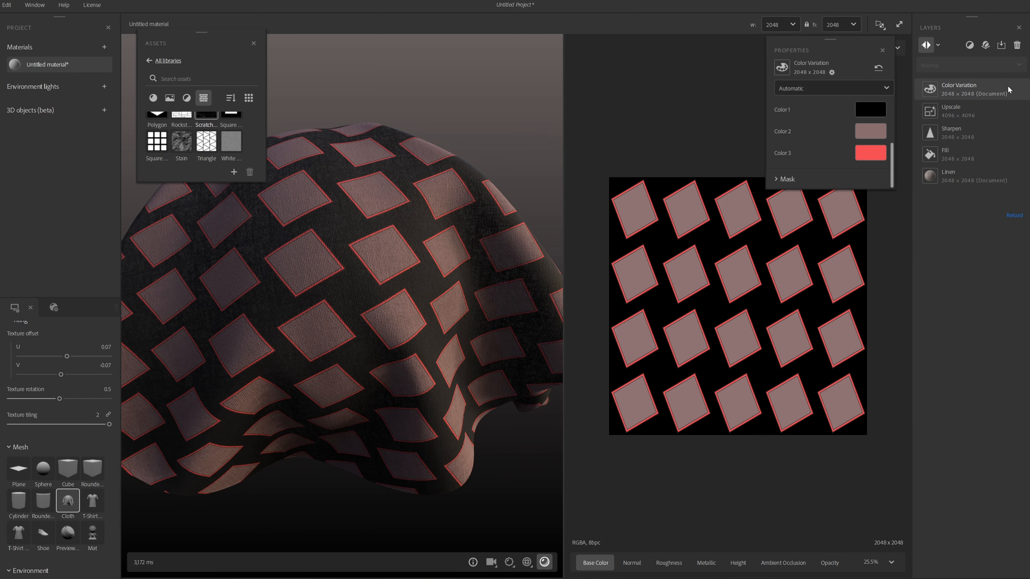
Add a Brightness/Contrast filter on top of the layer stack and set its base color Contrast to 0.26.
left_click(969, 45)
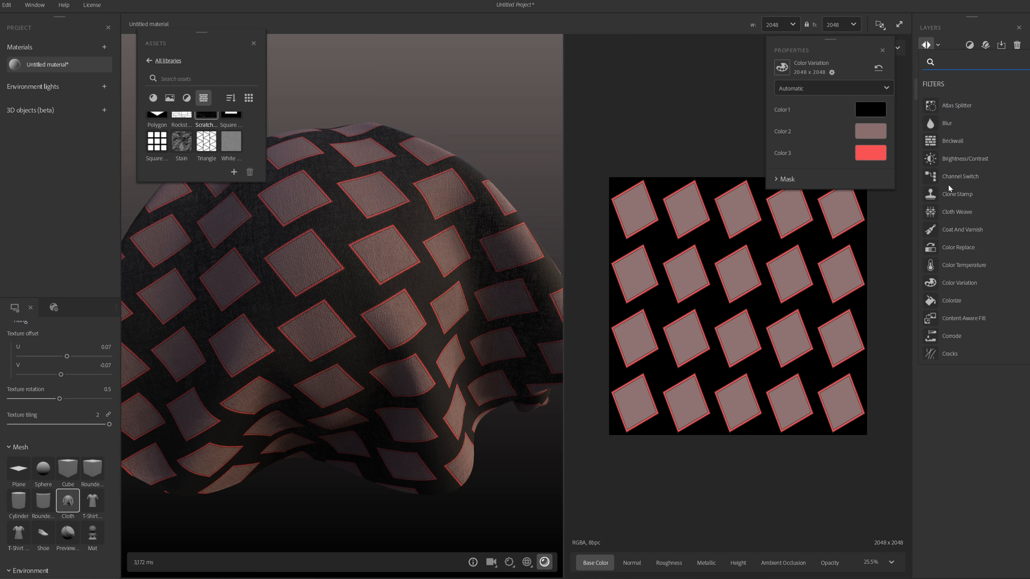
scroll(966, 209, "down", 10)
scroll(966, 209, "up", 11)
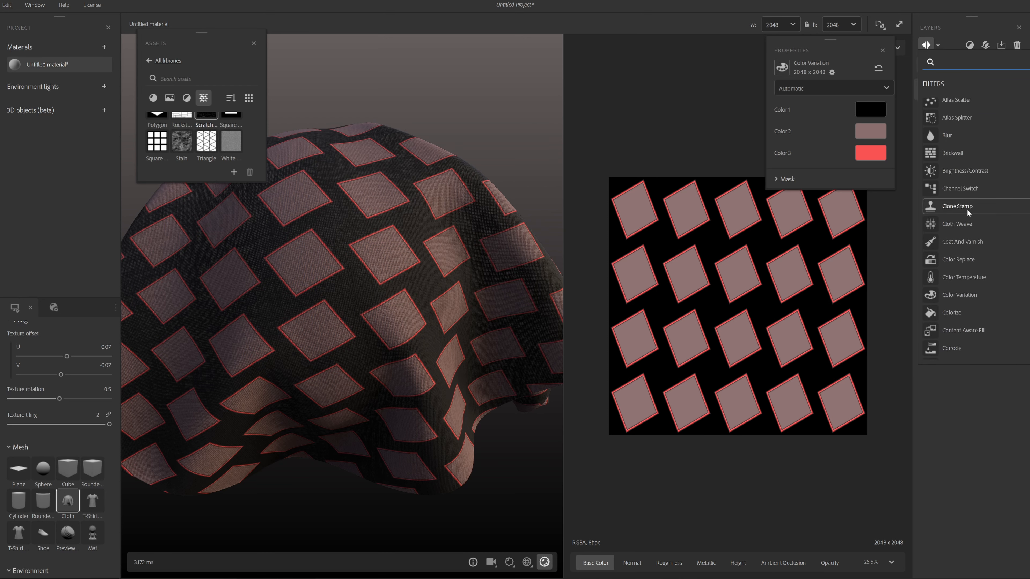
scroll(966, 209, "up", 1)
left_click(967, 196)
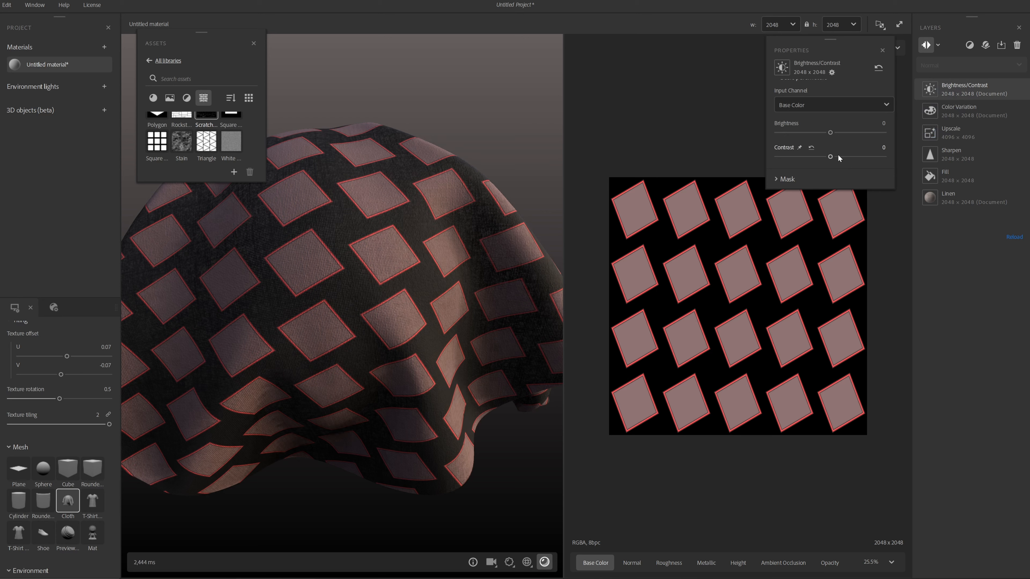
left_click(838, 156)
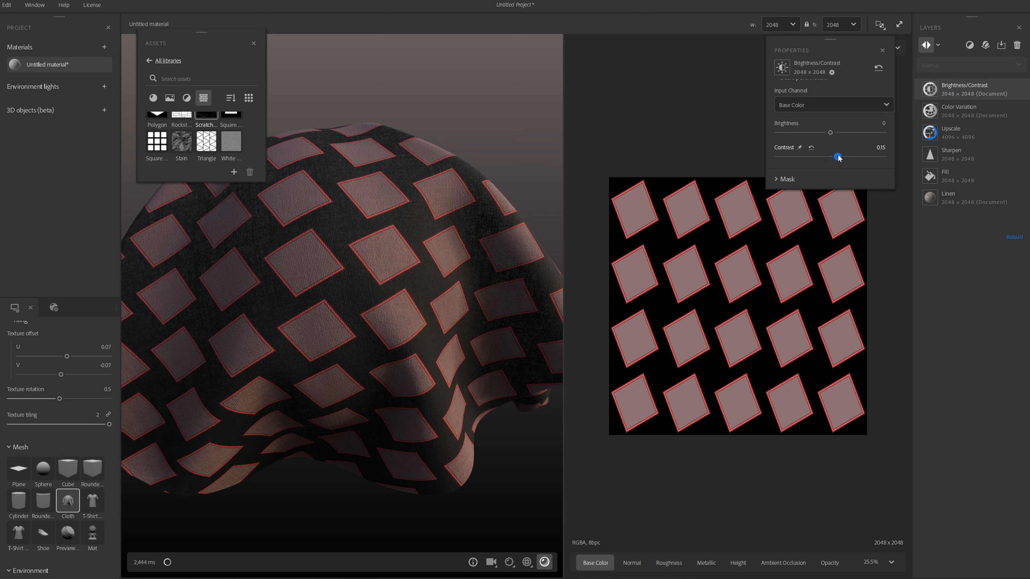
left_click_drag(838, 156, 844, 157)
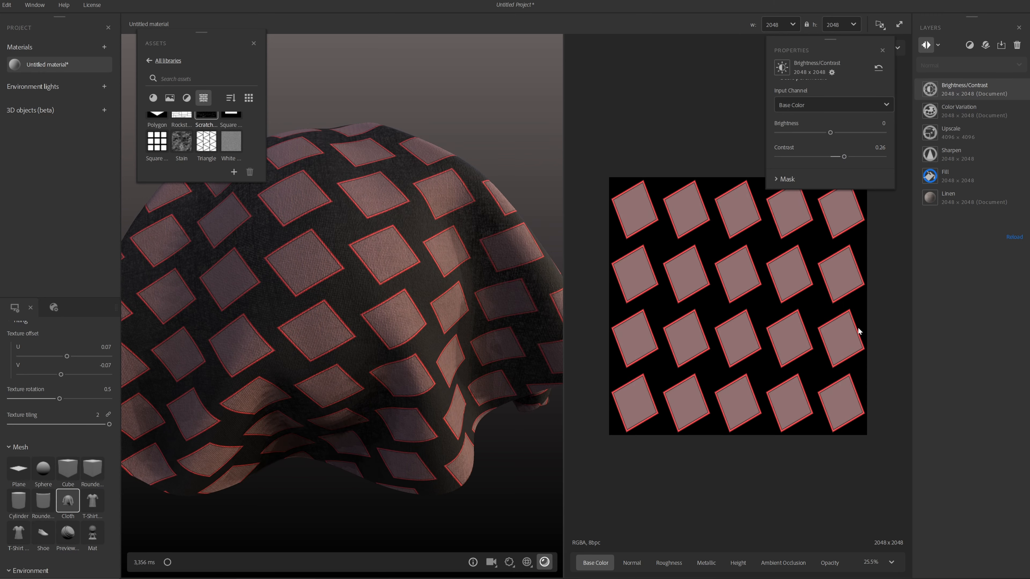
Check the fabric from several sides and set the Environment Rotation to 0.69 to change the lighting.
left_click_drag(439, 371, 487, 344)
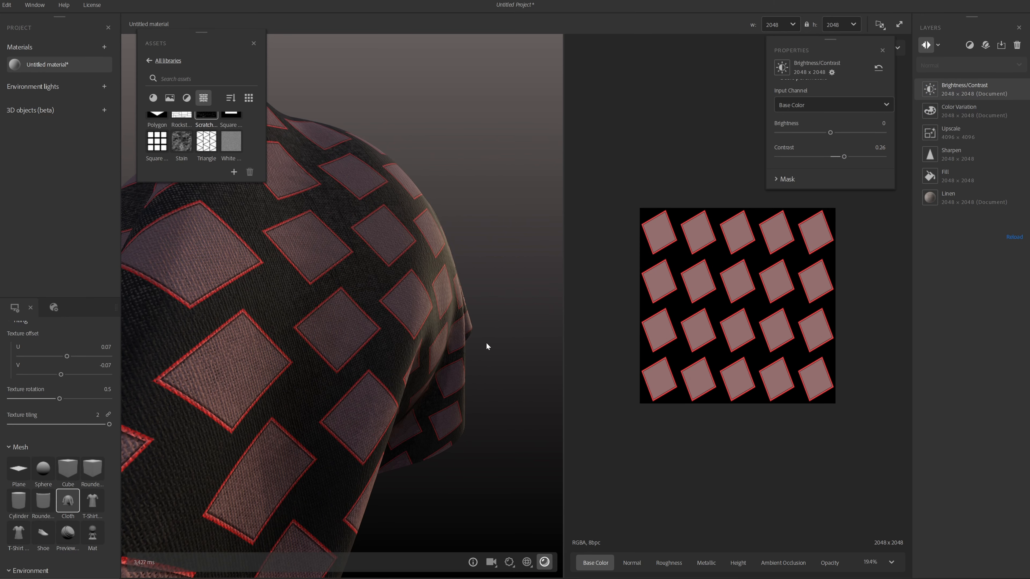
left_click_drag(454, 379, 618, 337)
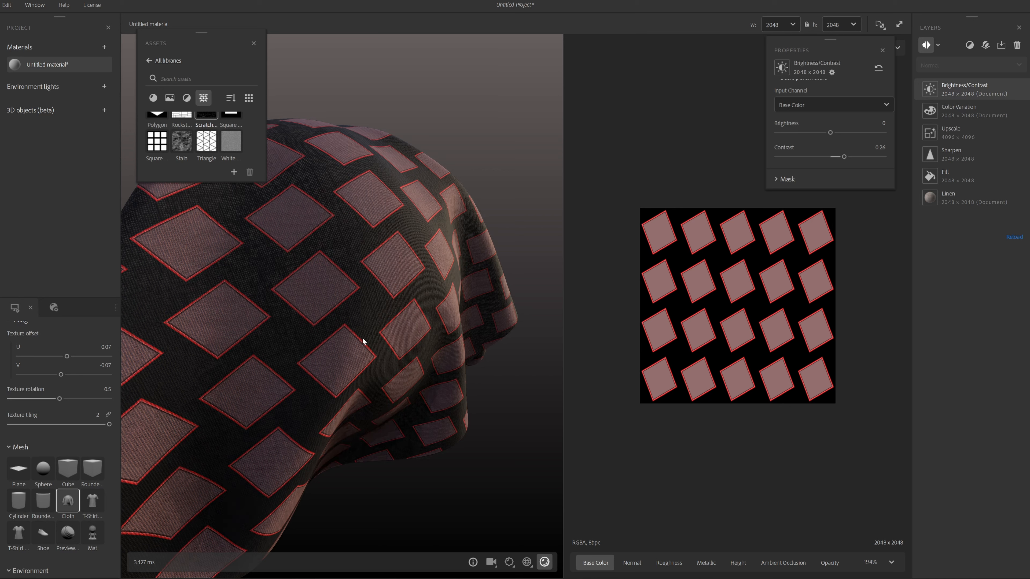
left_click_drag(421, 344, 364, 331)
scroll(441, 338, "down", 4)
scroll(75, 433, "down", 5)
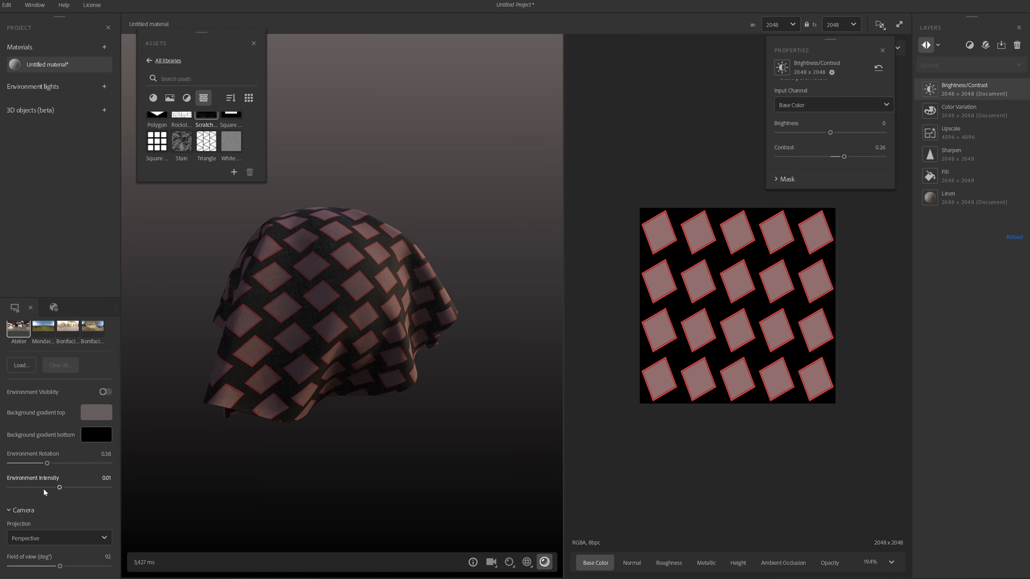
left_click_drag(56, 466, 79, 471)
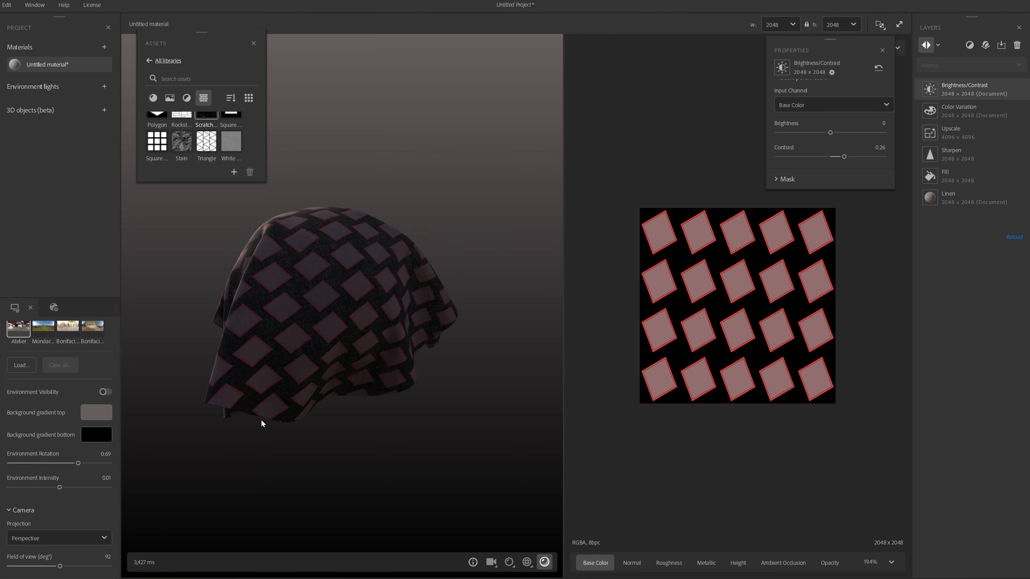
Turn off the ray-traced rendering of the 3D preview and inspect the fabric up close.
left_click(544, 561)
left_click_drag(383, 471, 417, 406)
scroll(405, 459, "up", 5)
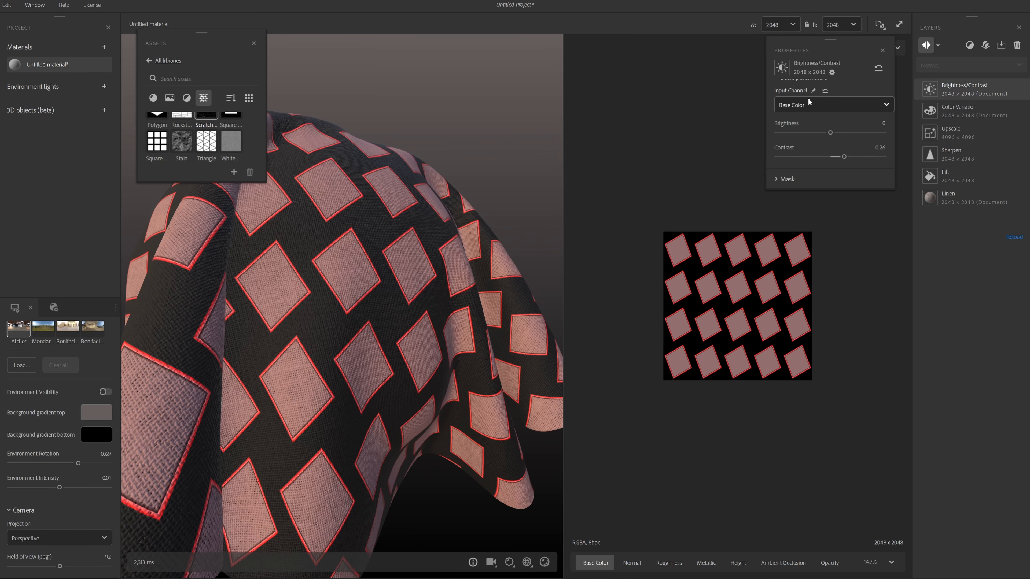
Add the Square Tile pattern as a new Fill layer above Brightness/Contrast, using Base Color as its usage.
scroll(168, 146, "up", 2)
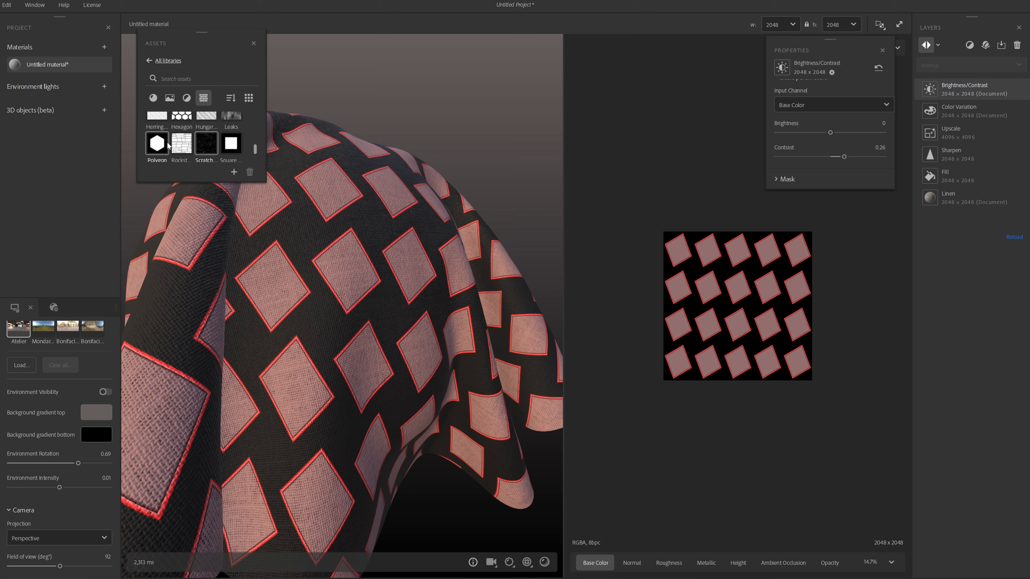
scroll(168, 146, "up", 4)
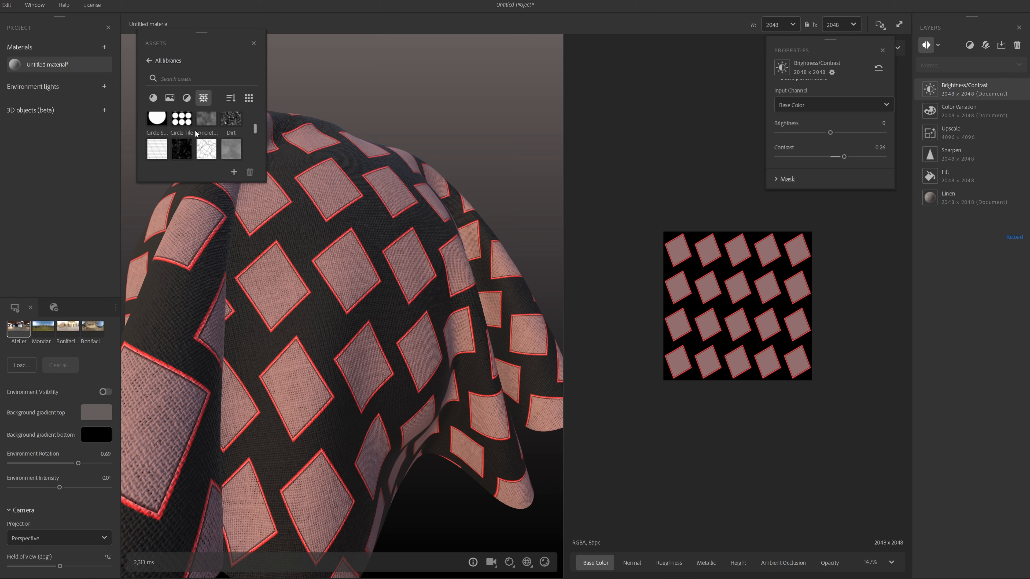
scroll(196, 133, "down", 6)
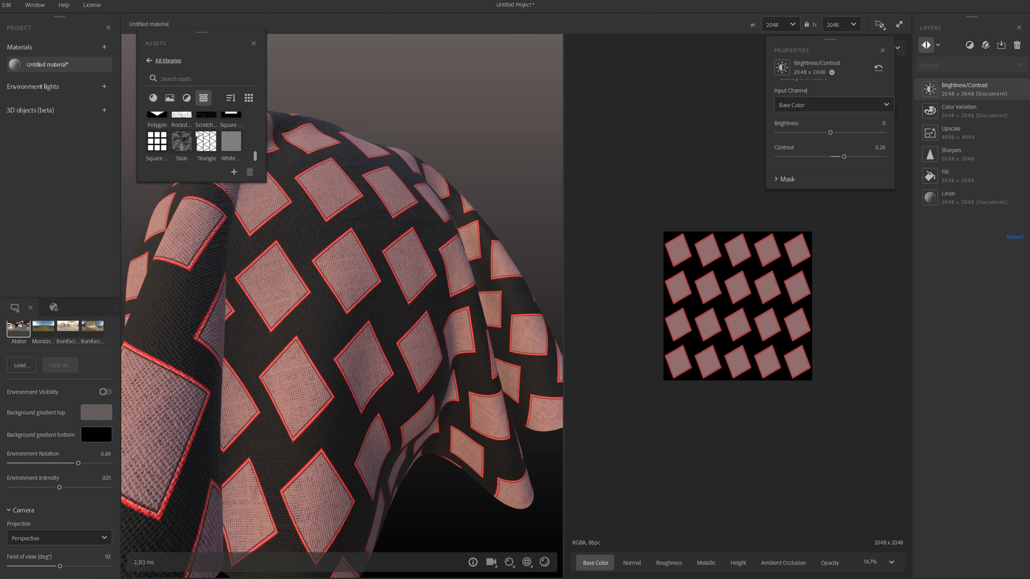
left_click_drag(154, 146, 945, 83)
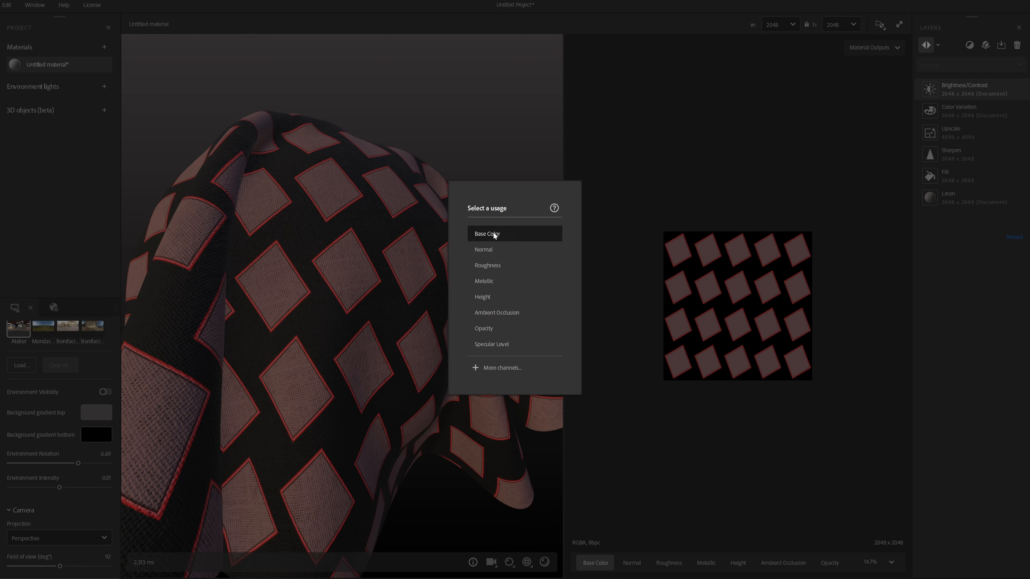
left_click(488, 250)
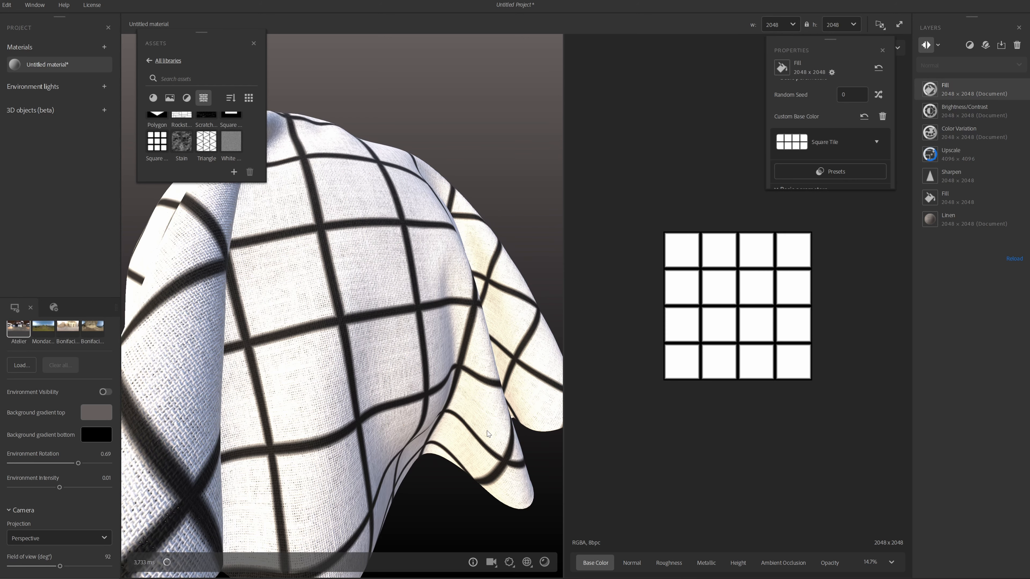
scroll(487, 430, "down", 3)
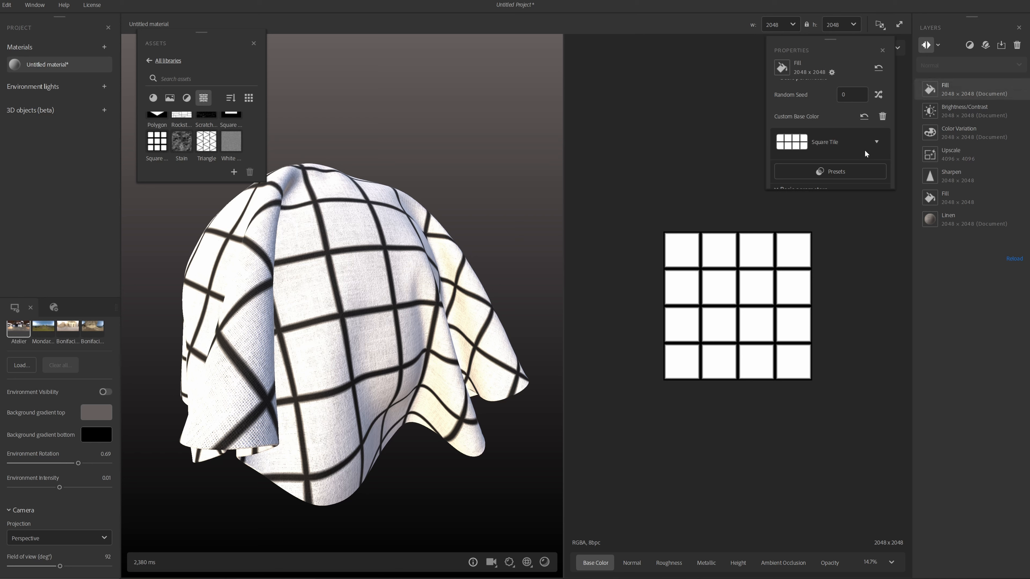
Collapse the Square Tile parameters of the new Fill layer and turn off its Base Color channel.
scroll(839, 147, "down", 1)
left_click(876, 107)
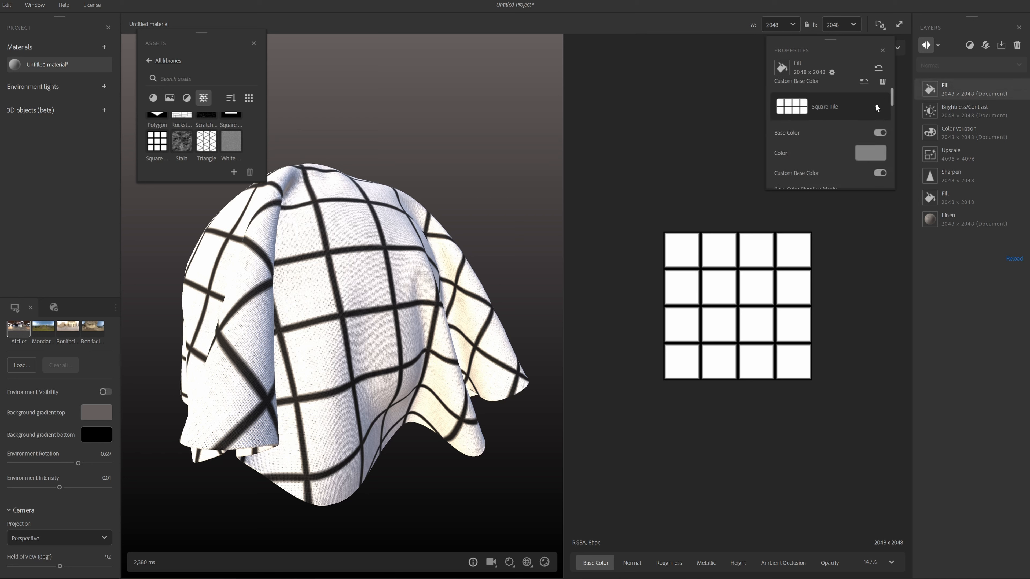
left_click(876, 106)
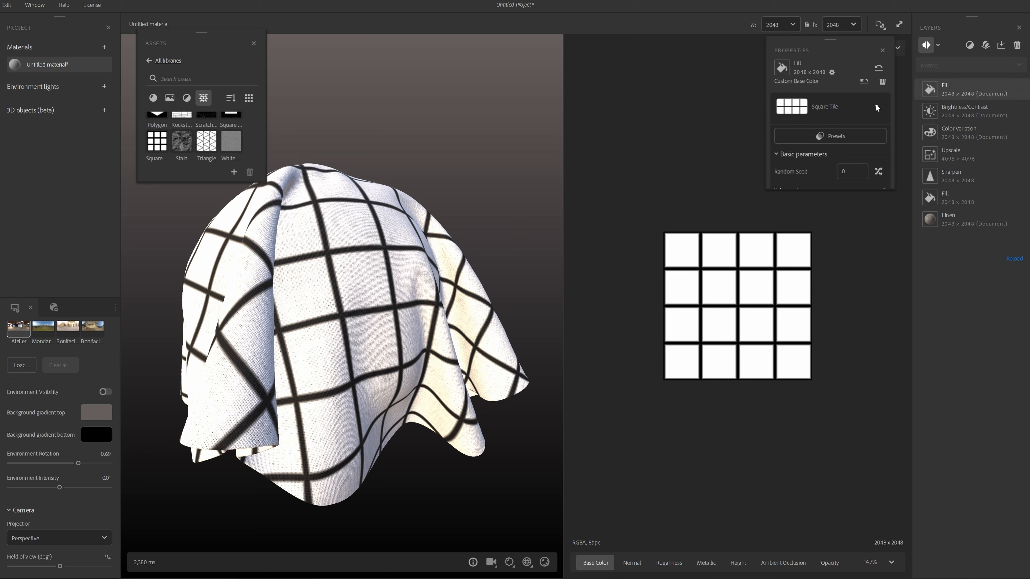
left_click(875, 106)
scroll(865, 114, "down", 1)
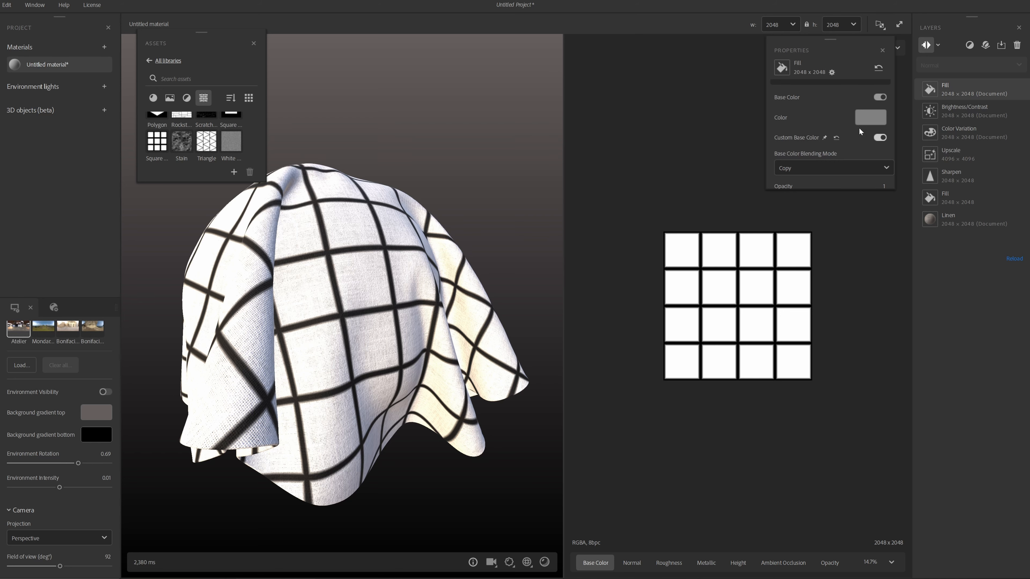
left_click(884, 96)
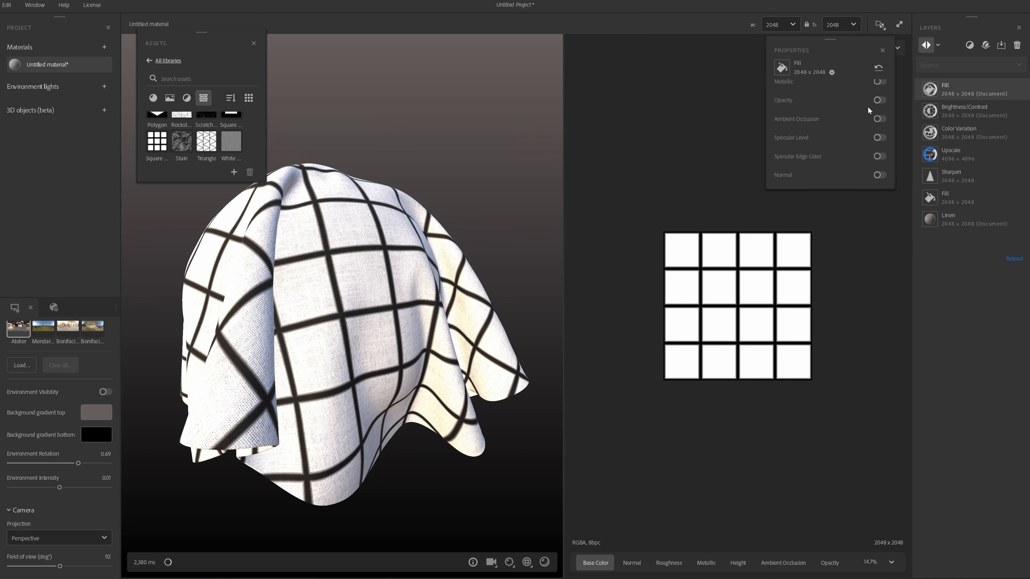
Enable the Height channel on the new Fill layer.
scroll(861, 119, "down", 1)
scroll(865, 123, "down", 2)
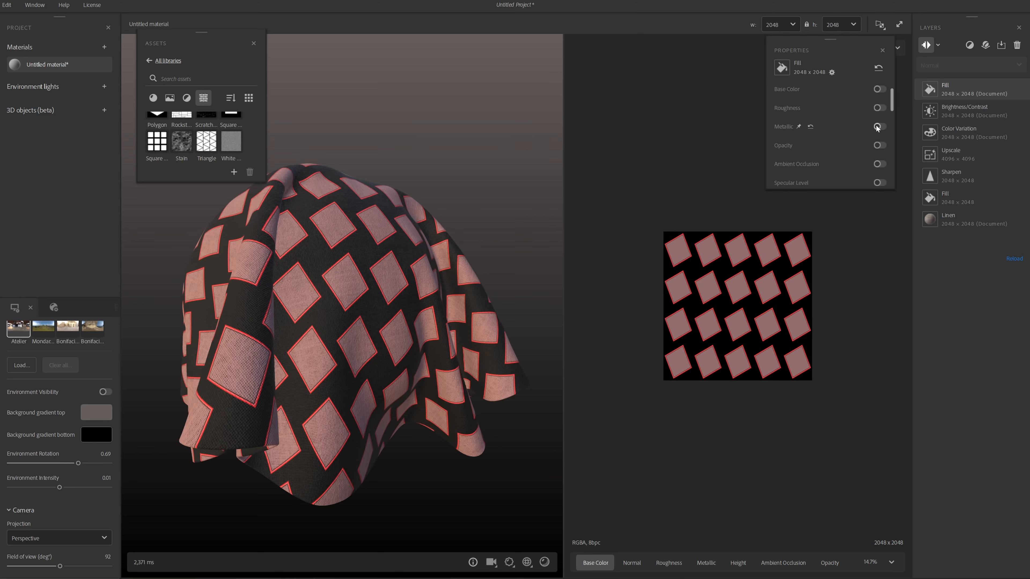
scroll(871, 131, "down", 2)
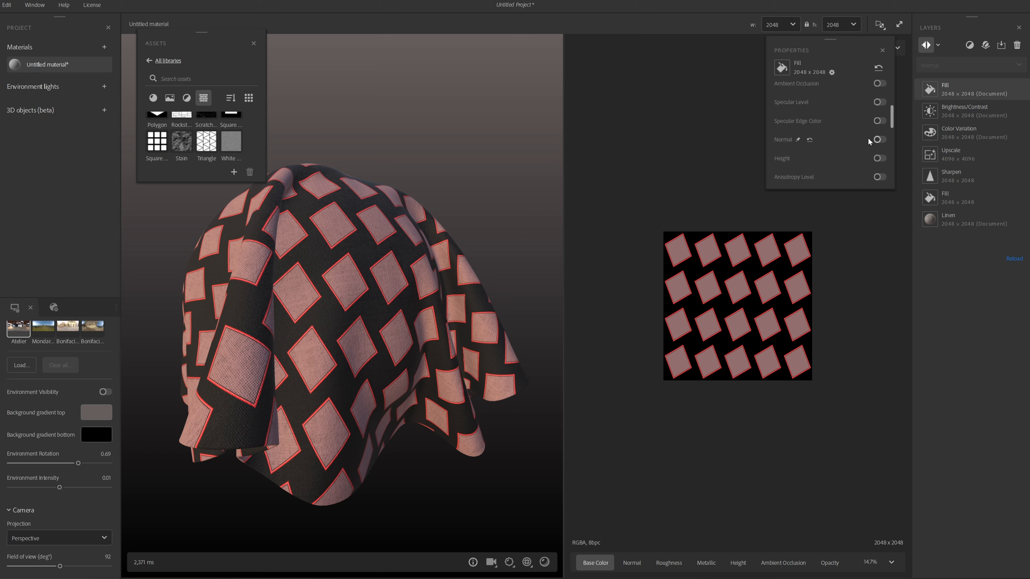
left_click(878, 157)
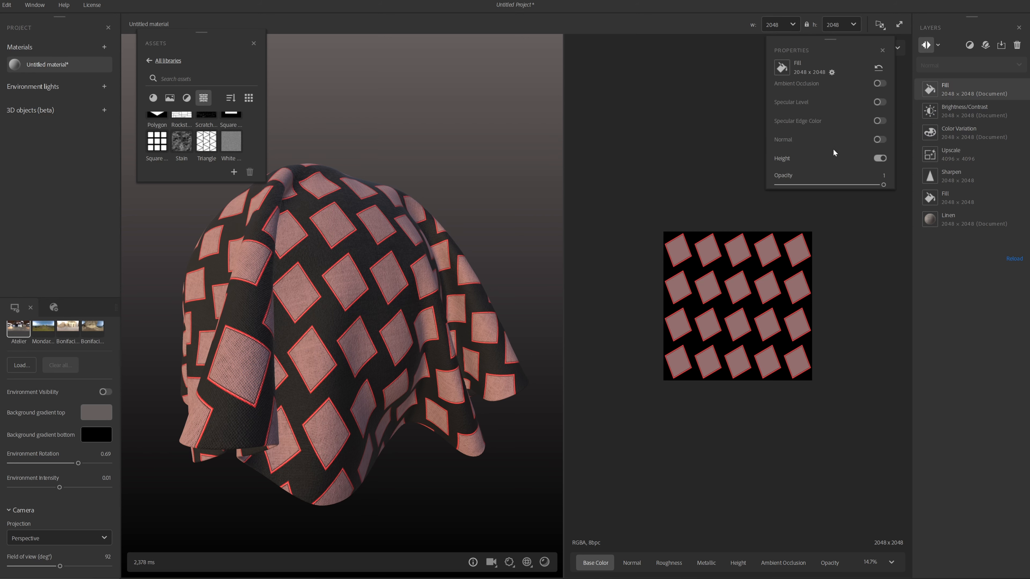
Turn the Base Color channel of the new Fill layer back on with its Square Tile pattern.
scroll(870, 143, "up", 4)
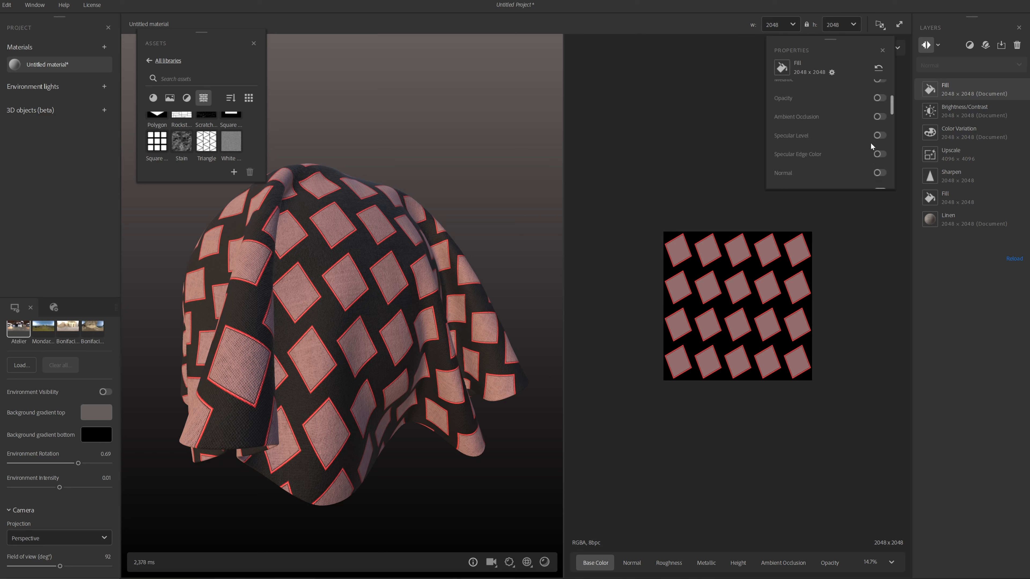
scroll(876, 137, "up", 2)
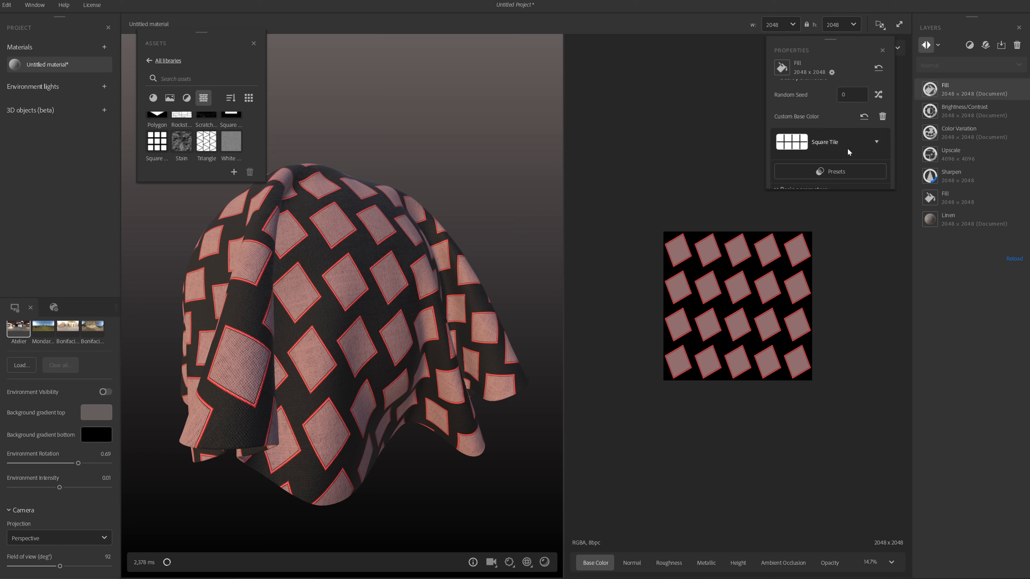
Lower the Opacity of the new Fill layer's Height channel to 0.17.
scroll(847, 150, "down", 3)
scroll(843, 159, "down", 5)
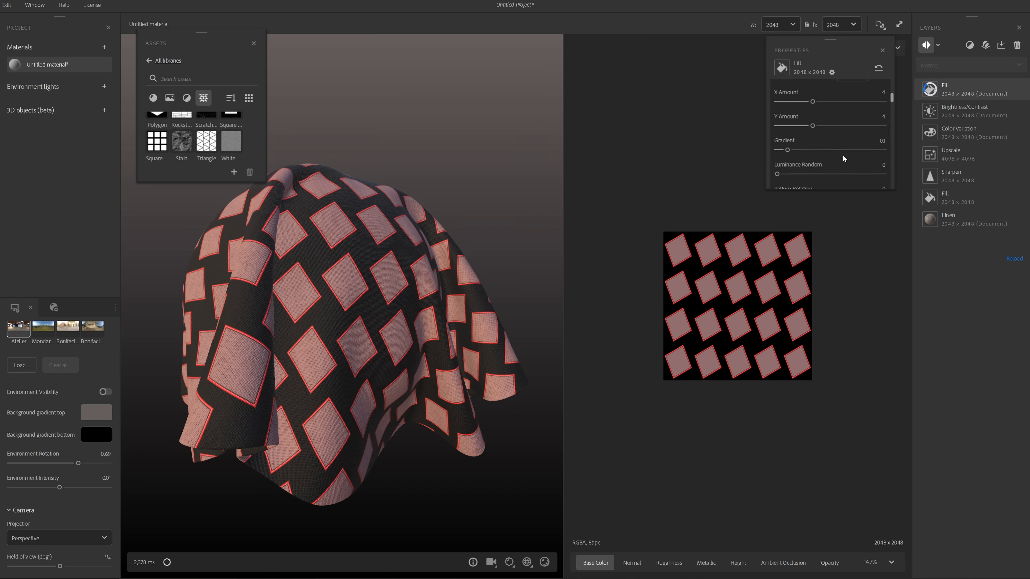
scroll(823, 159, "down", 6)
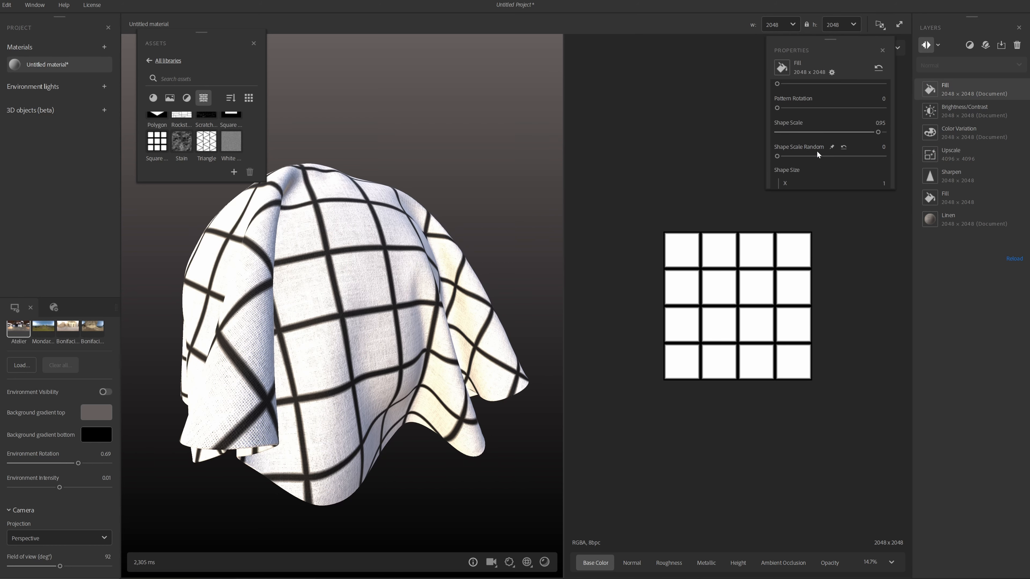
scroll(827, 154, "down", 5)
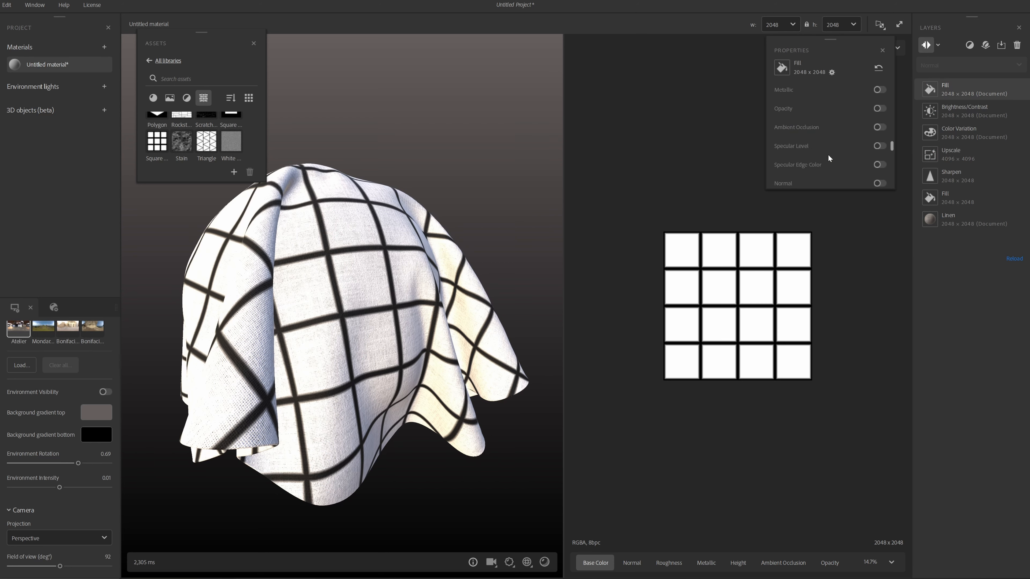
scroll(827, 156, "up", 3)
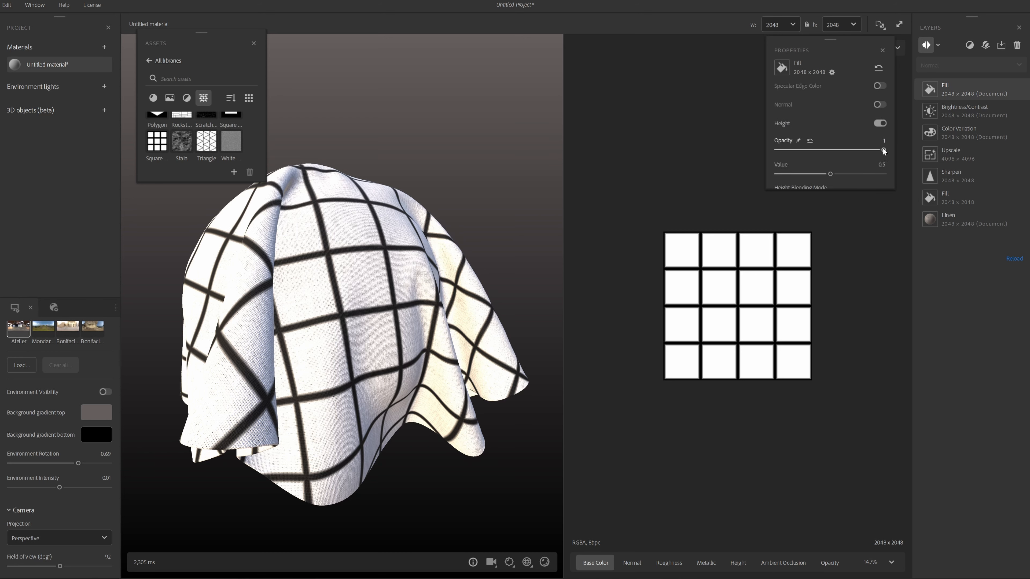
left_click_drag(883, 151, 795, 153)
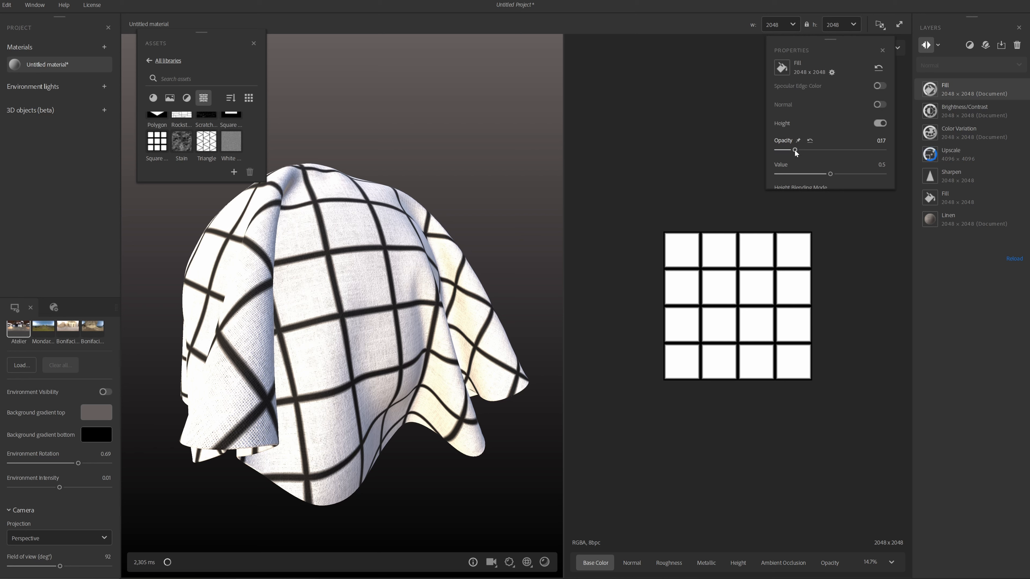